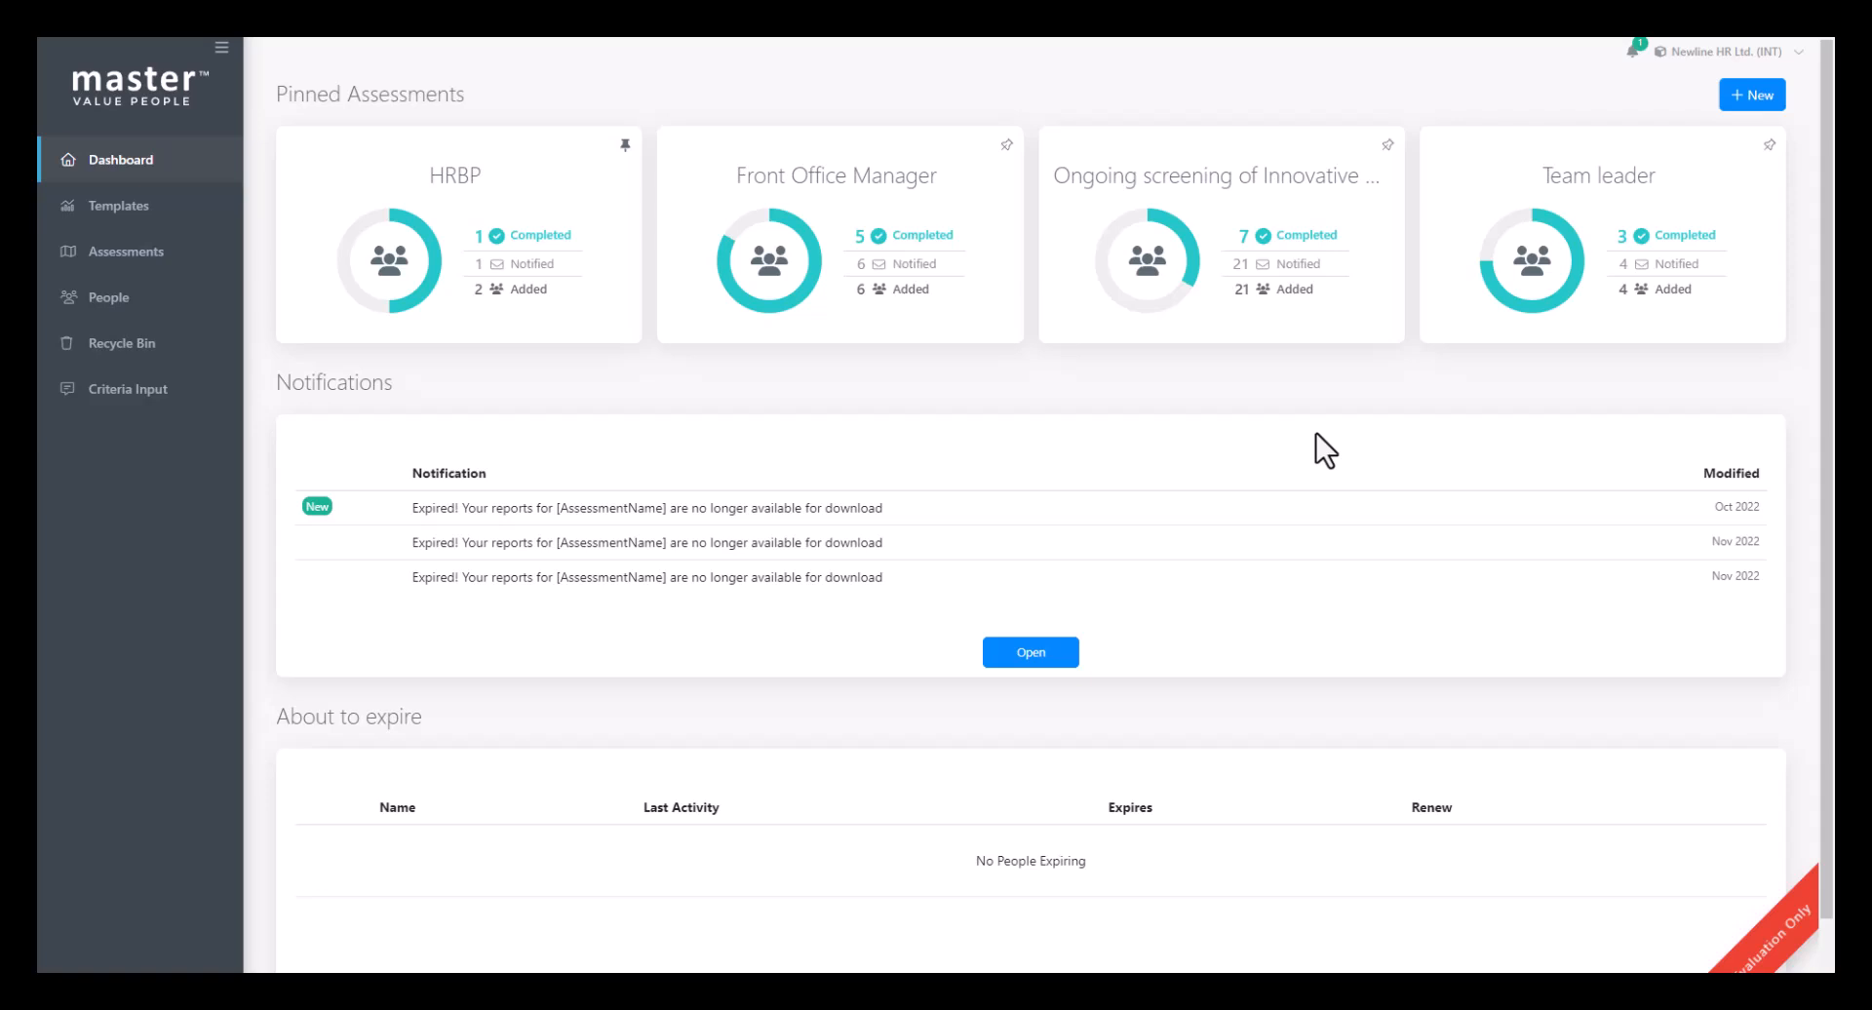
- Create a new project template named Salesperson SWE and pin it
left_click(109, 237)
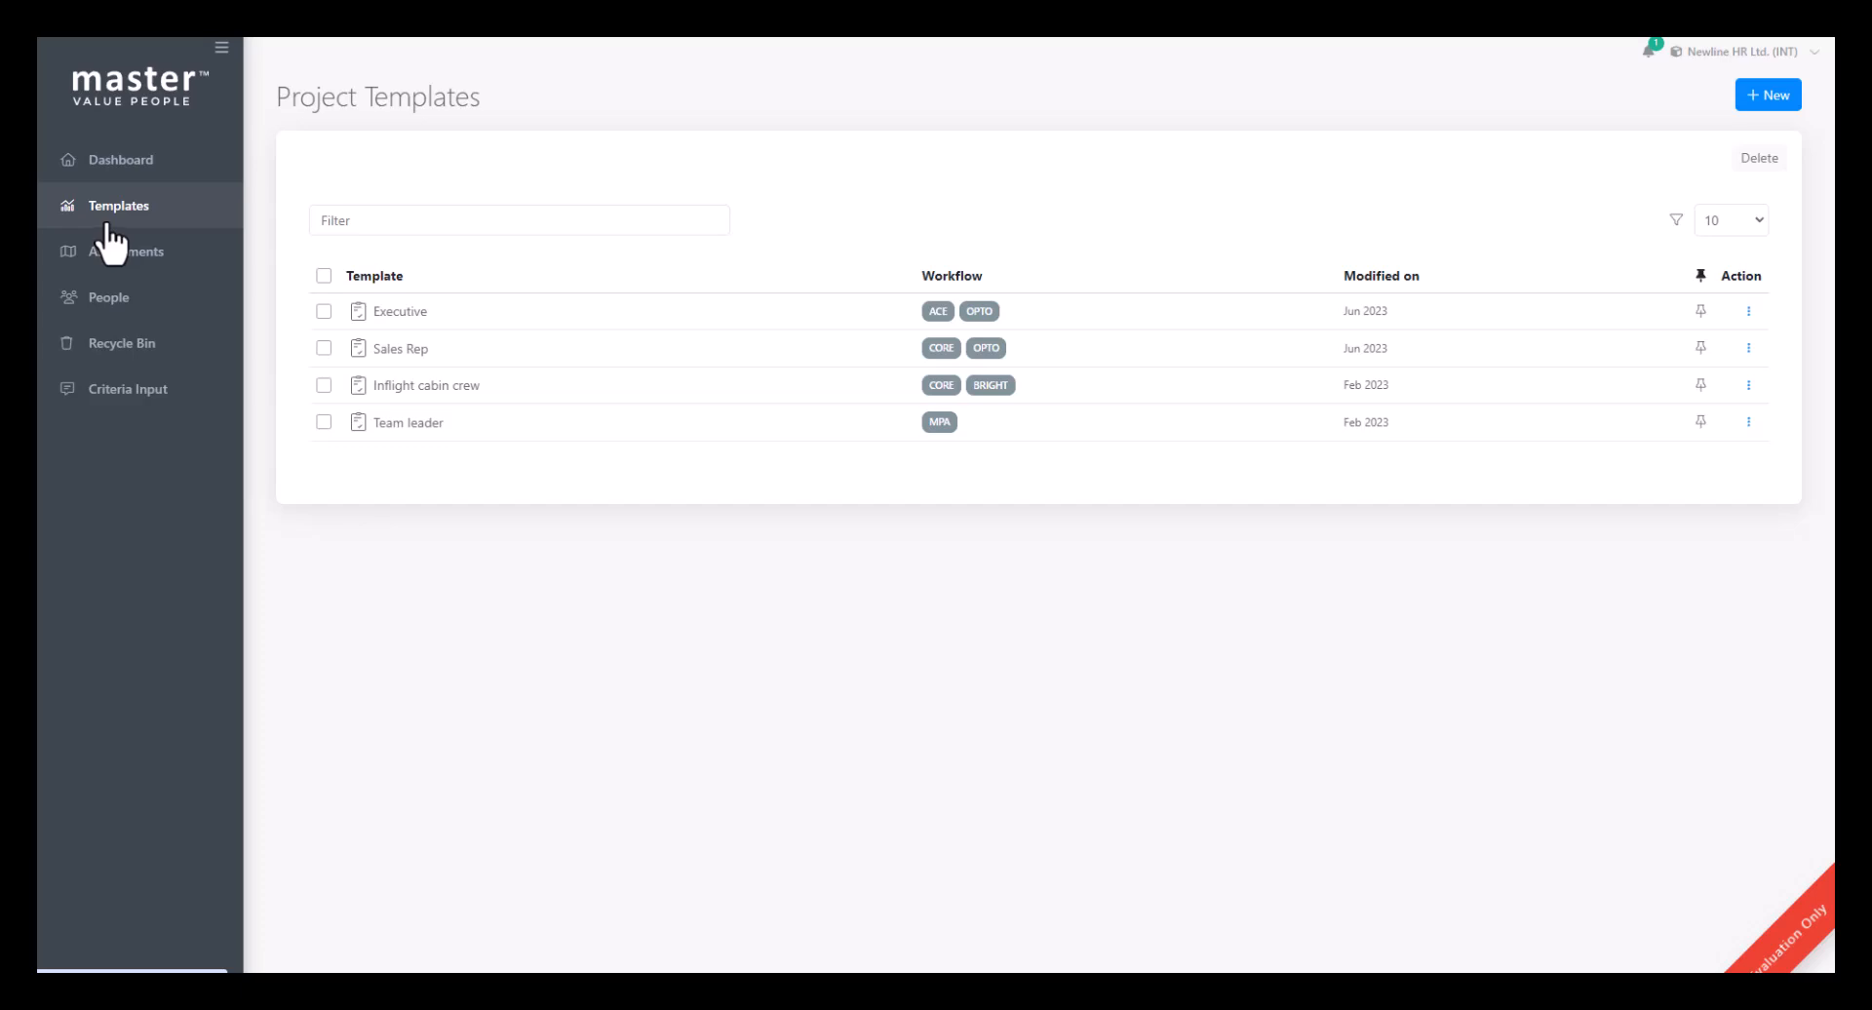
left_click(1780, 98)
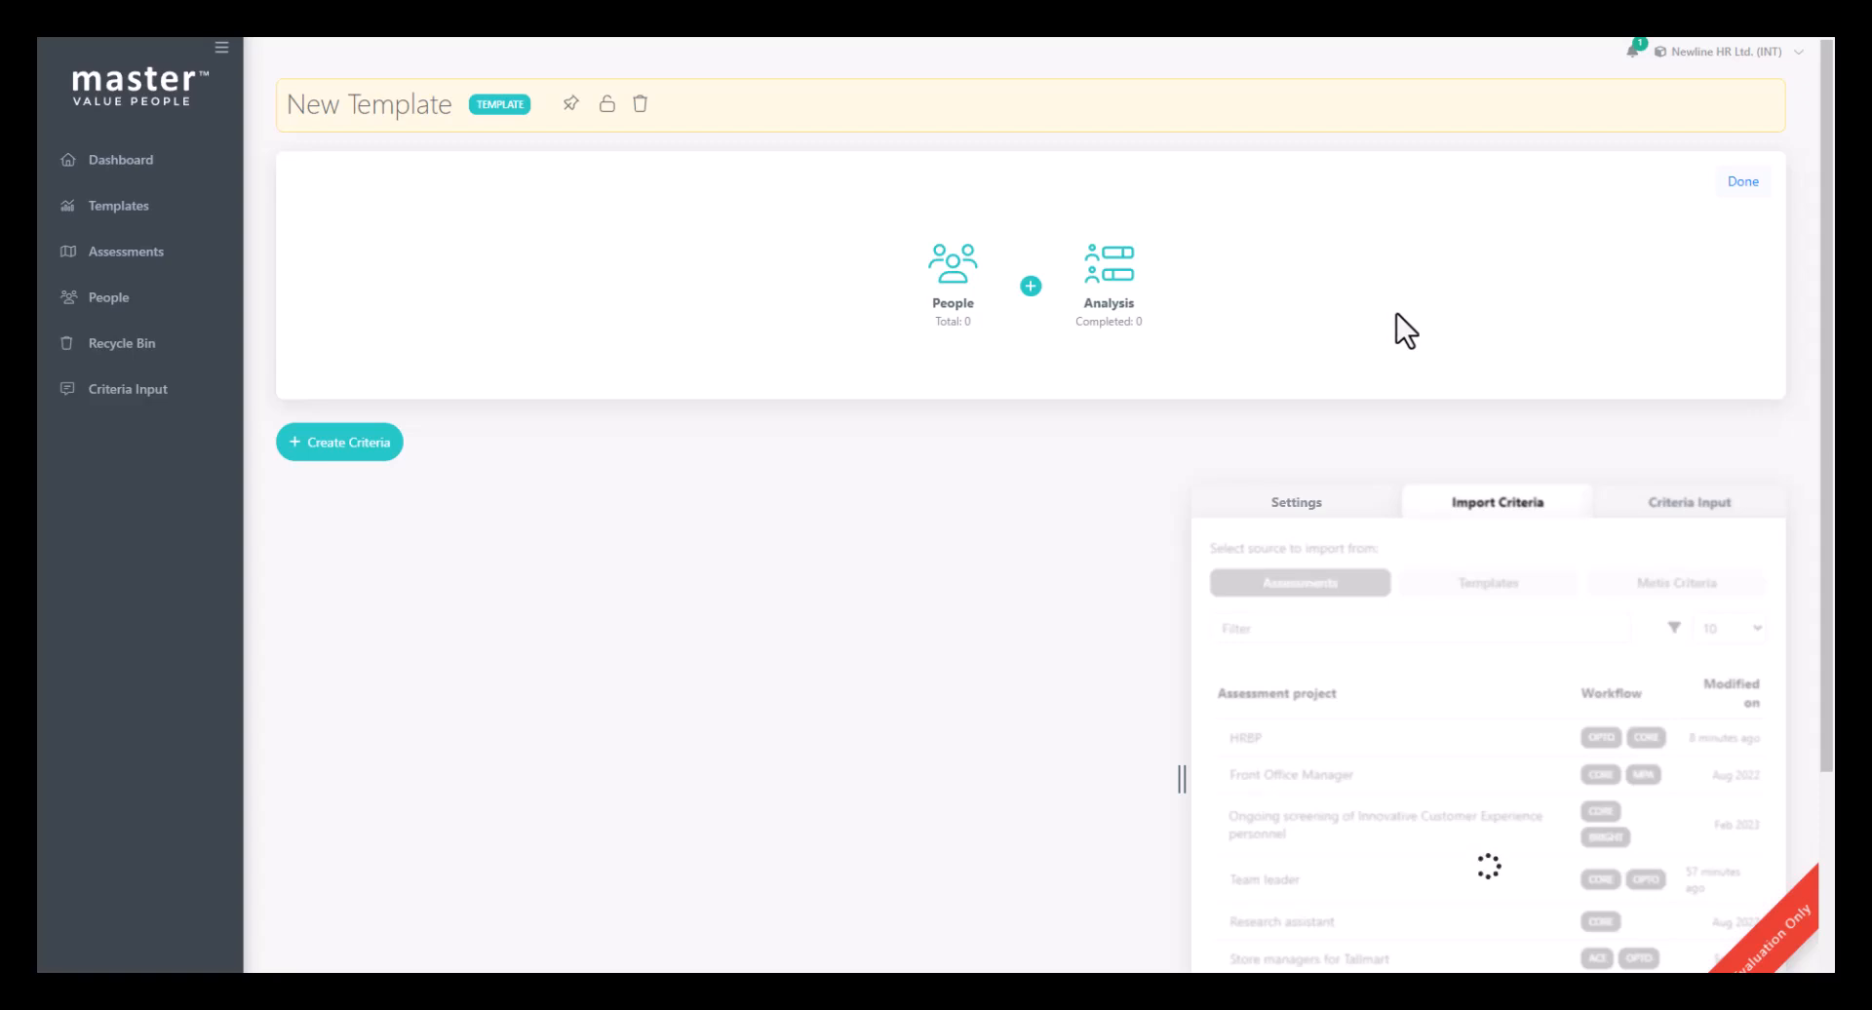
left_click(342, 107)
type("Sal")
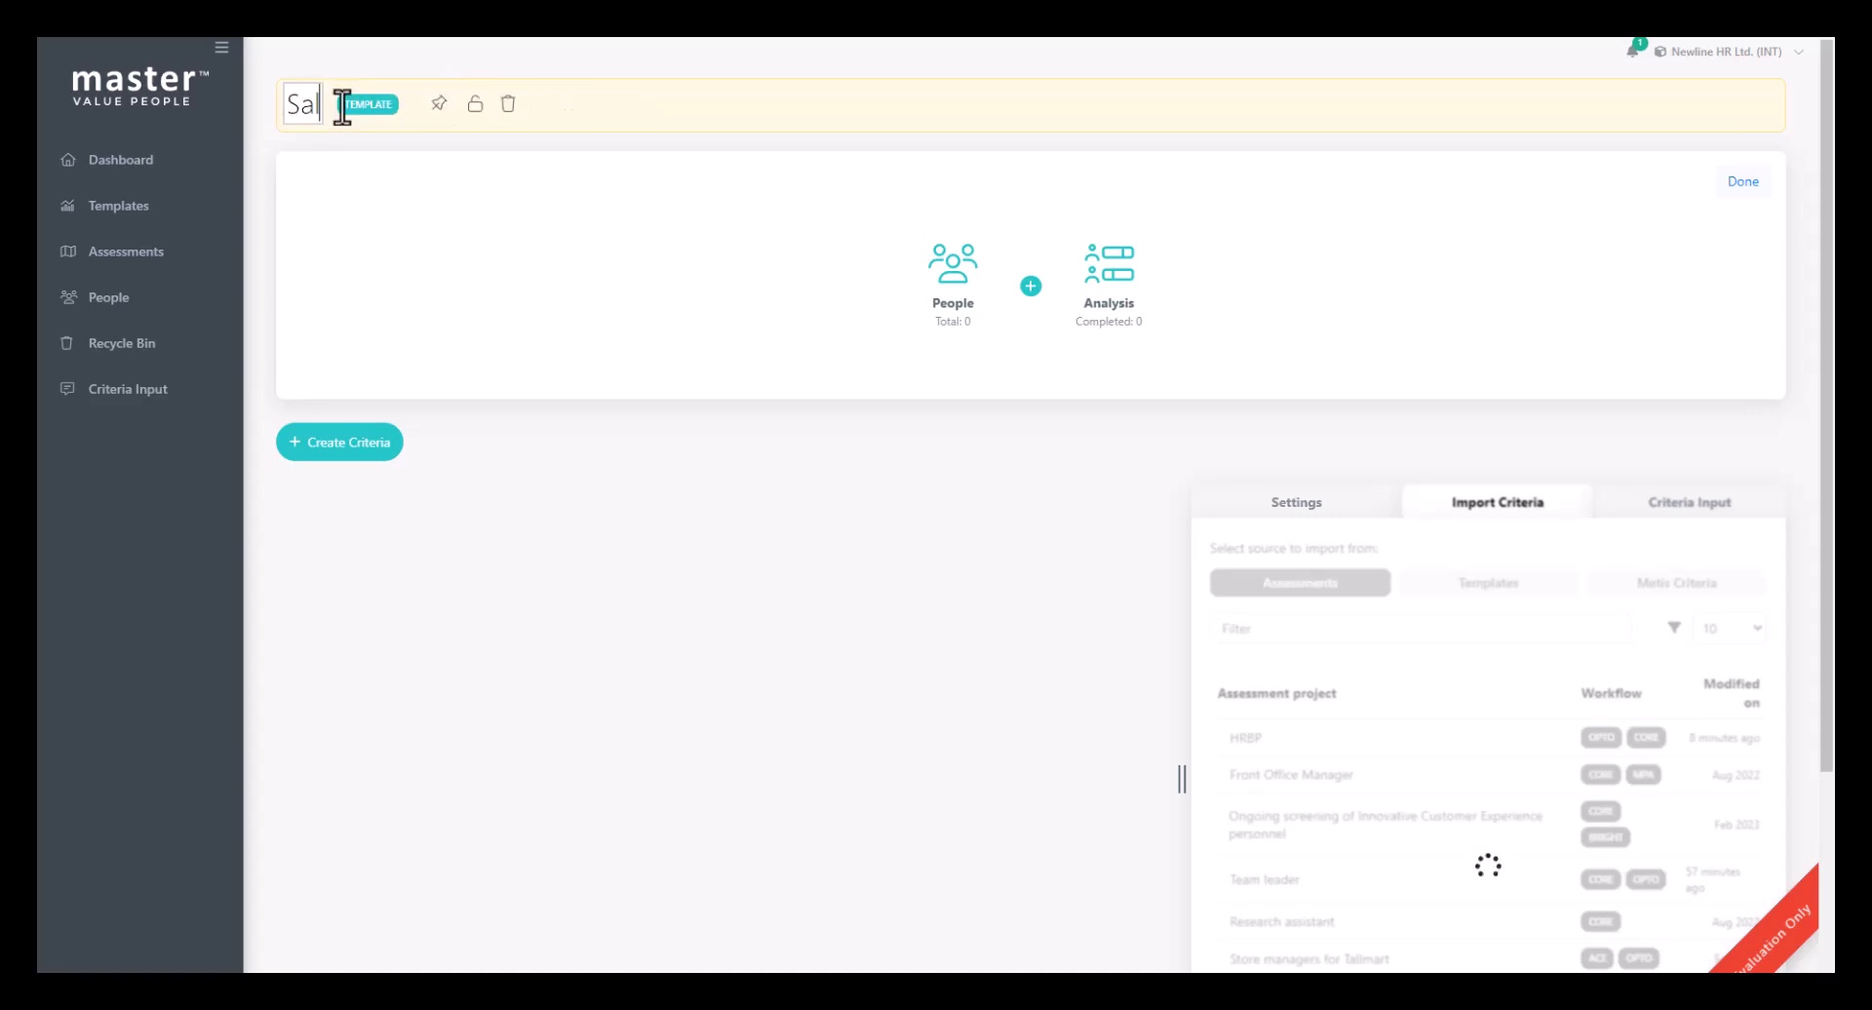
type("esperson SWE")
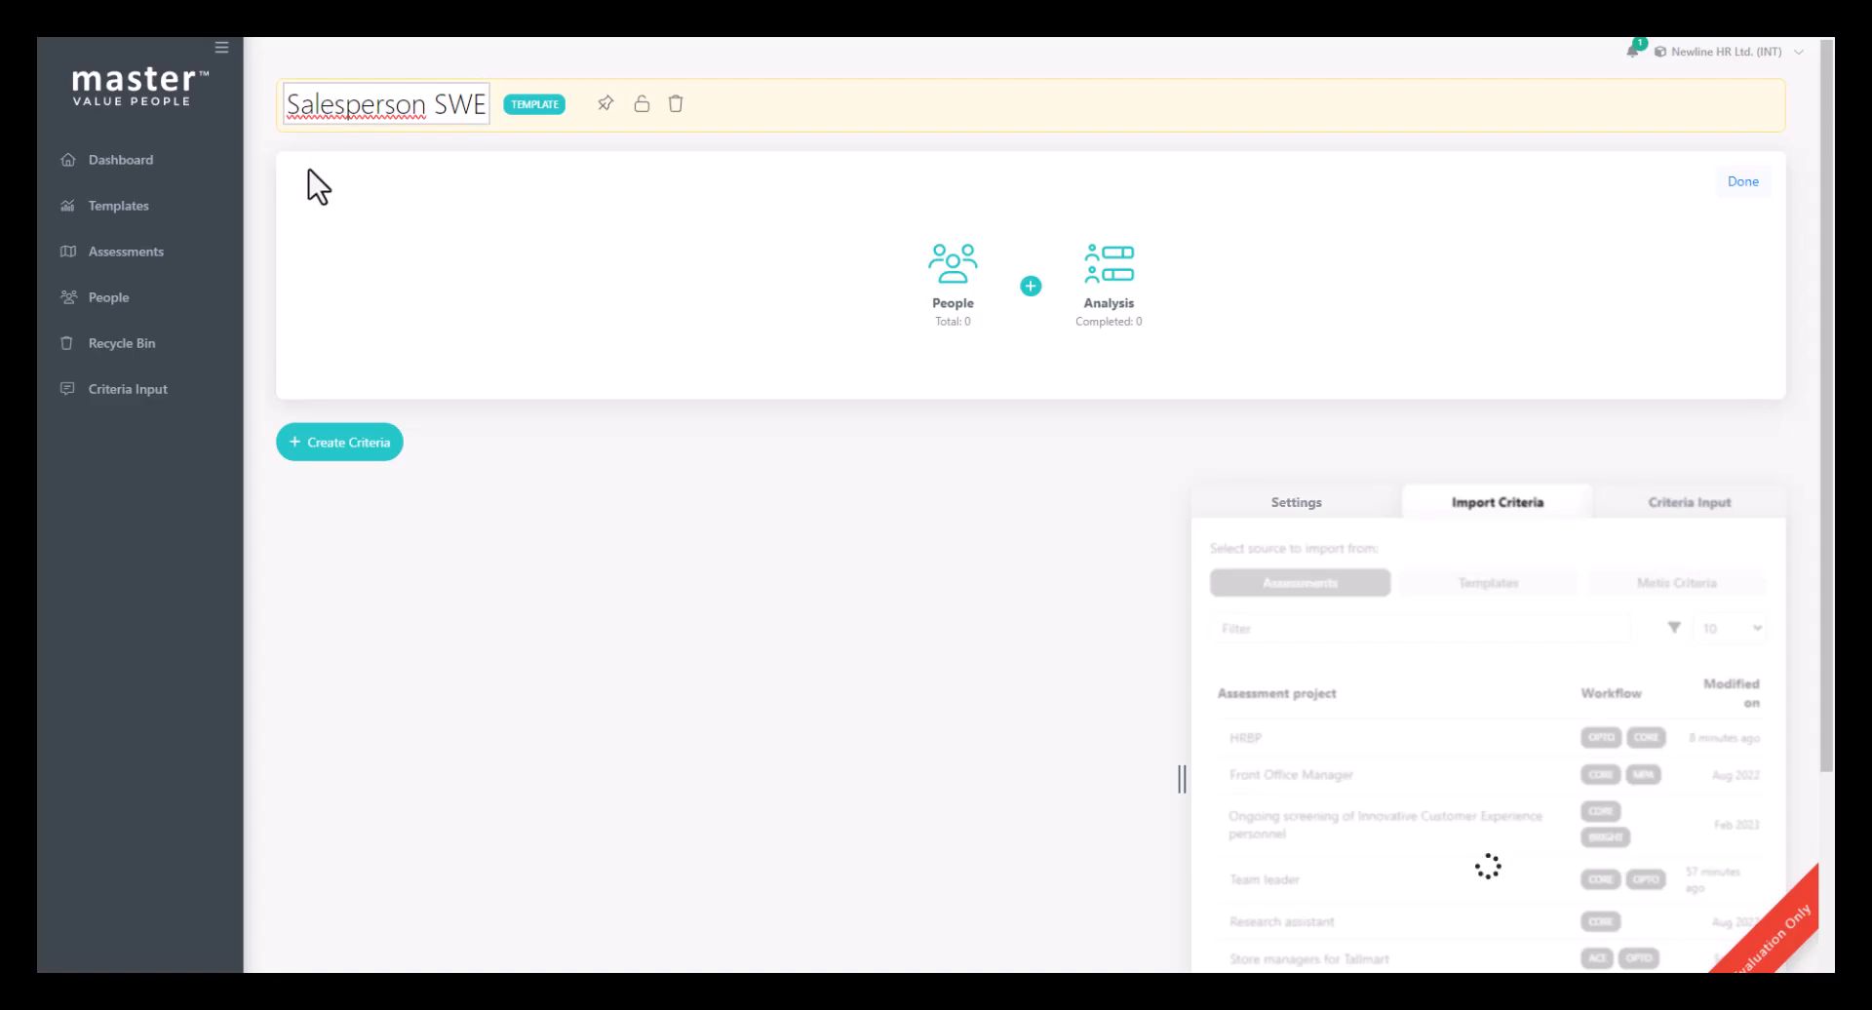
left_click(601, 109)
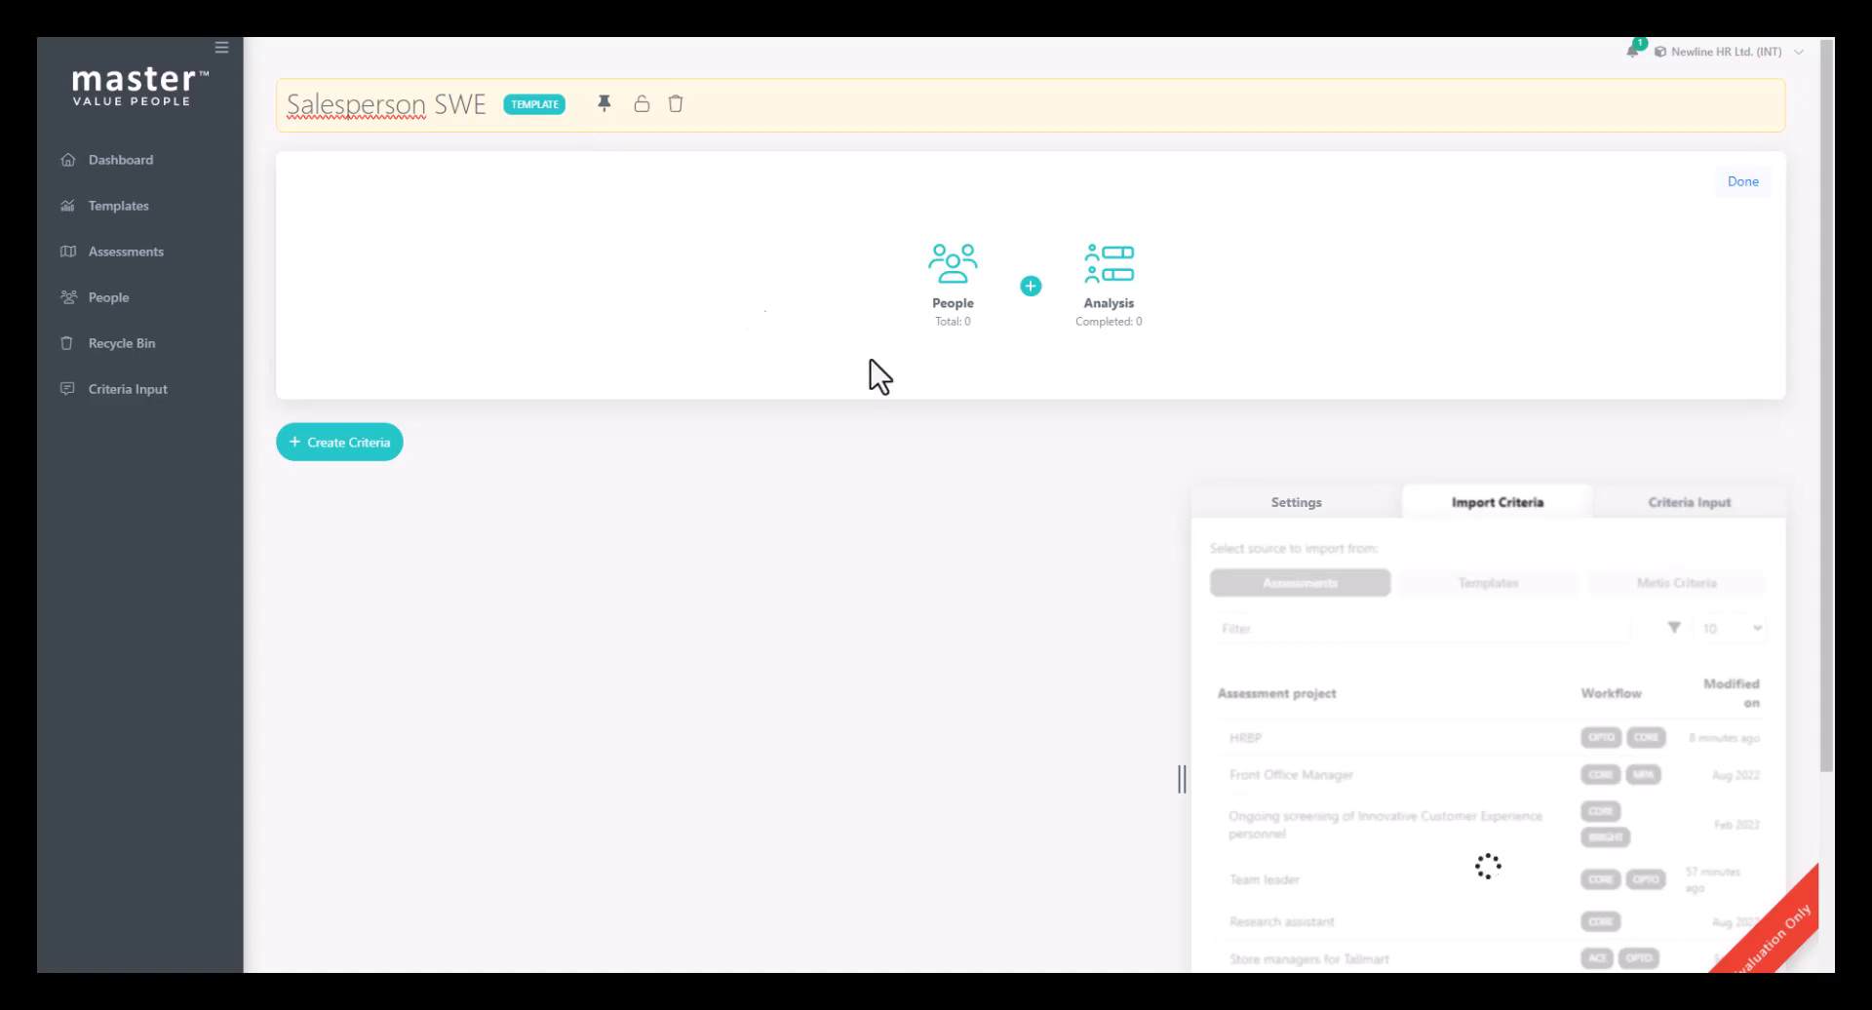
- Add the CORE and OPTO tests to the template's workflow between People and Analysis
left_click(1032, 288)
left_click(1024, 369)
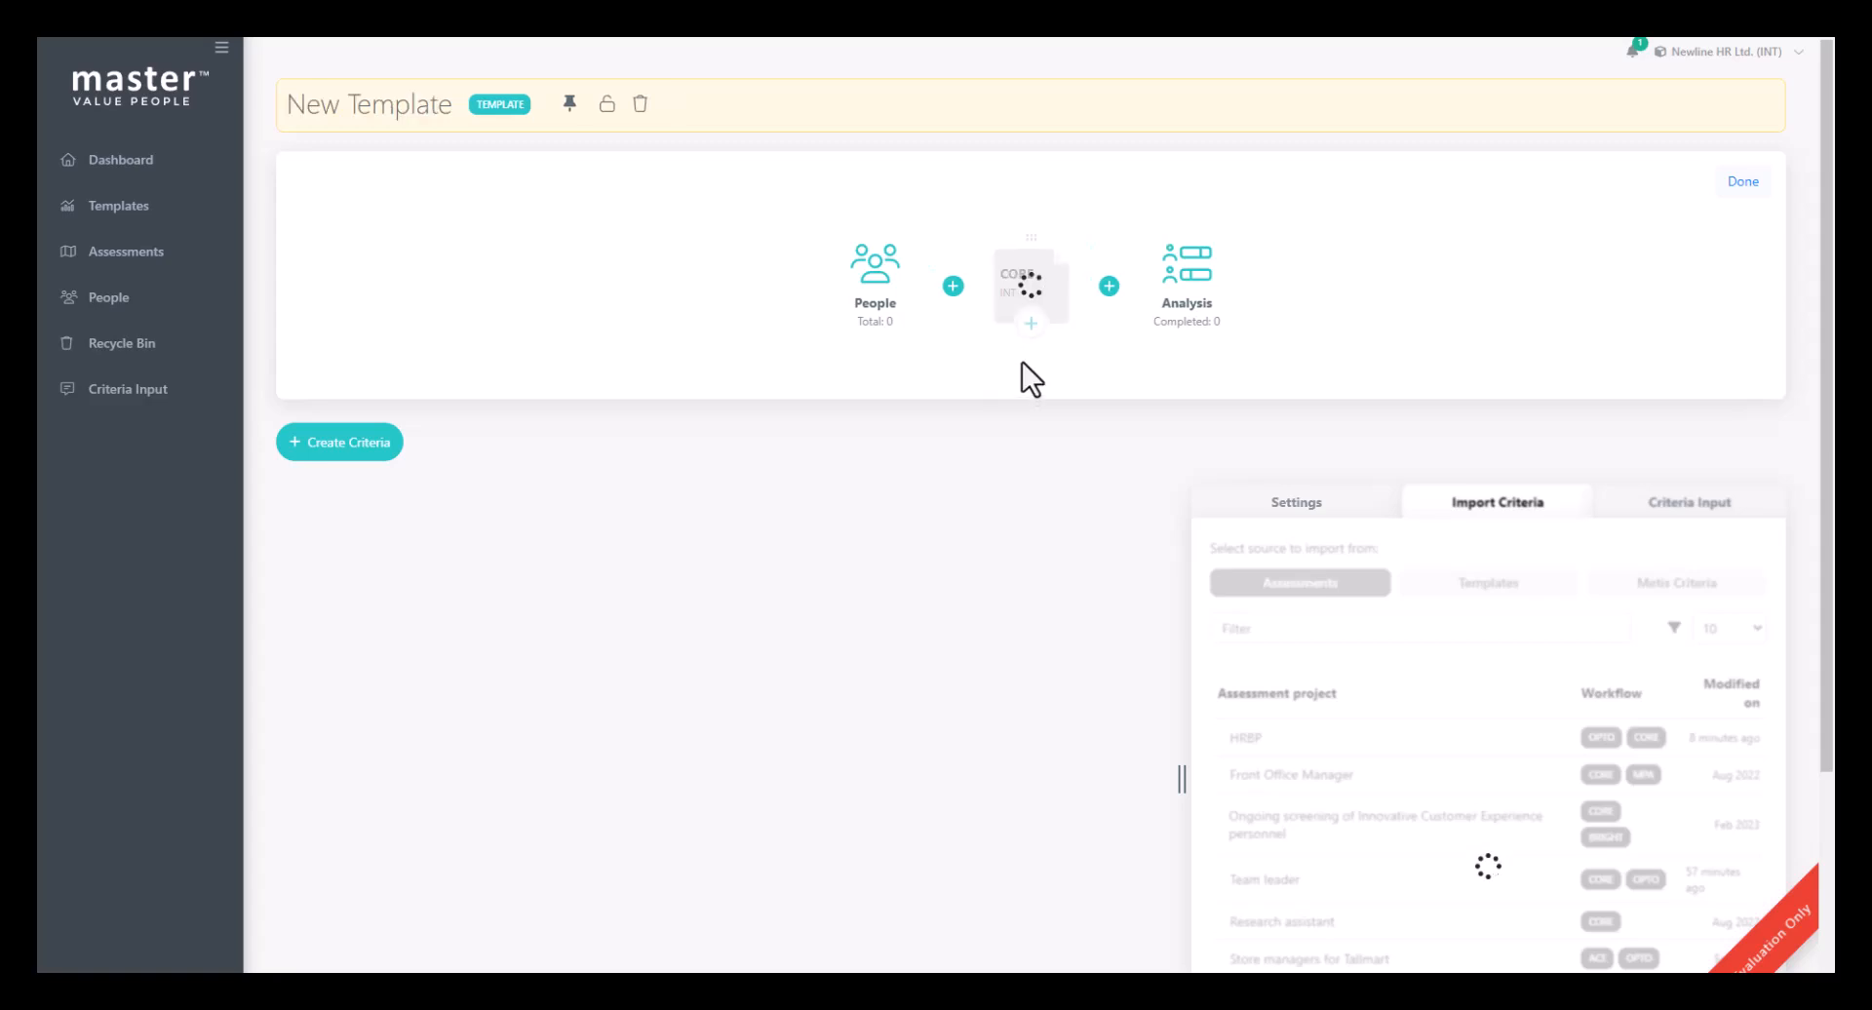
left_click(1110, 289)
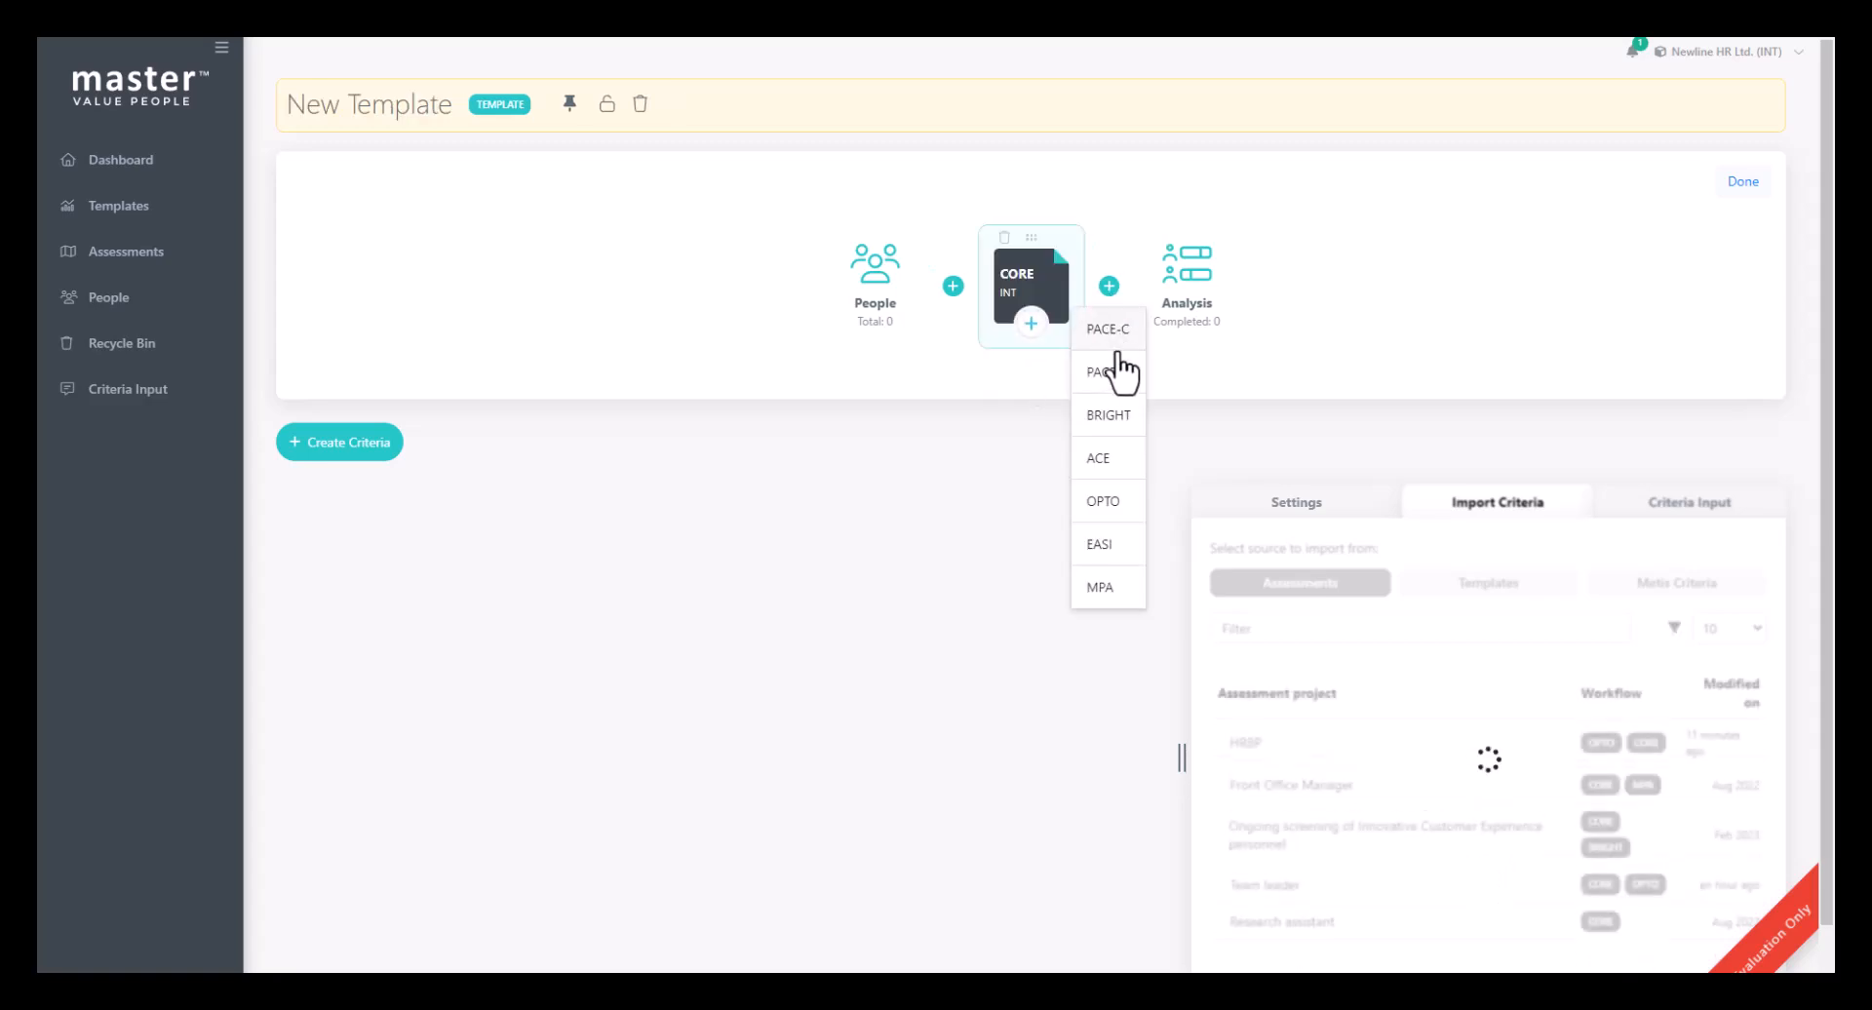
left_click(1122, 499)
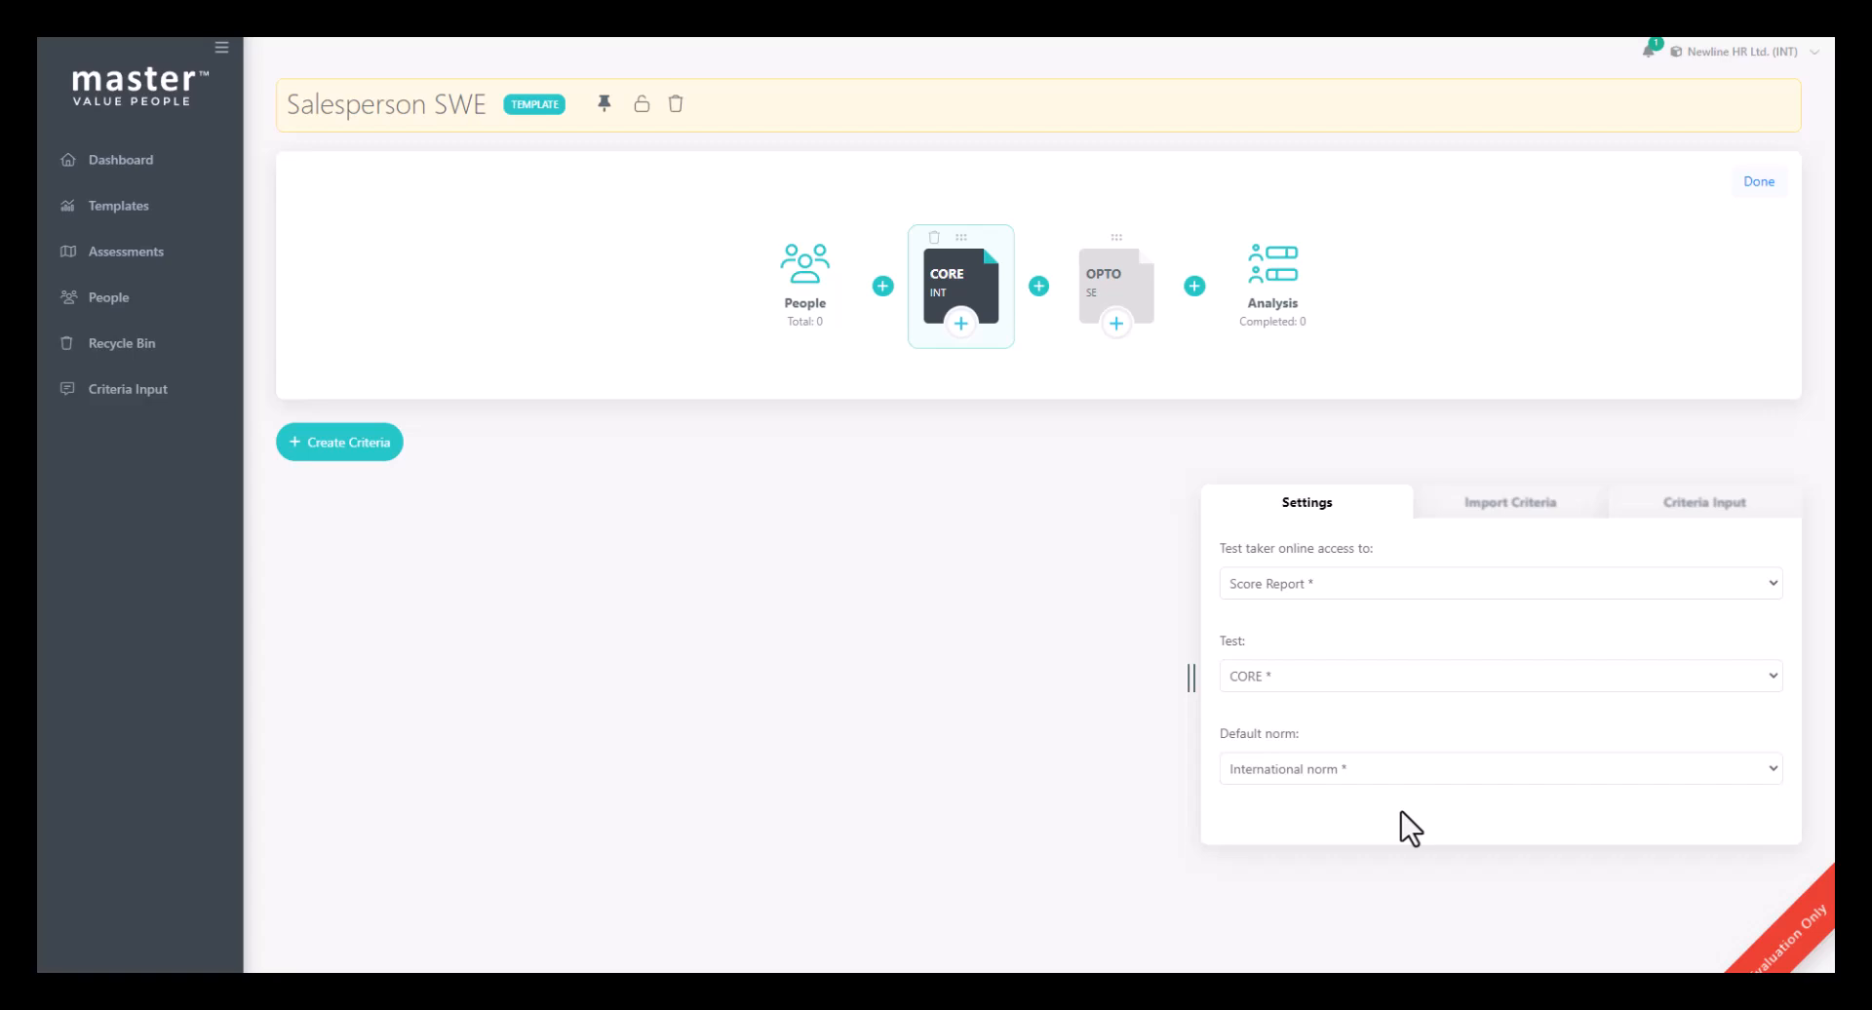
- Create a criteria set for the OPTO test and import the Team leader criteria from the Team leader assessment
left_click(1103, 284)
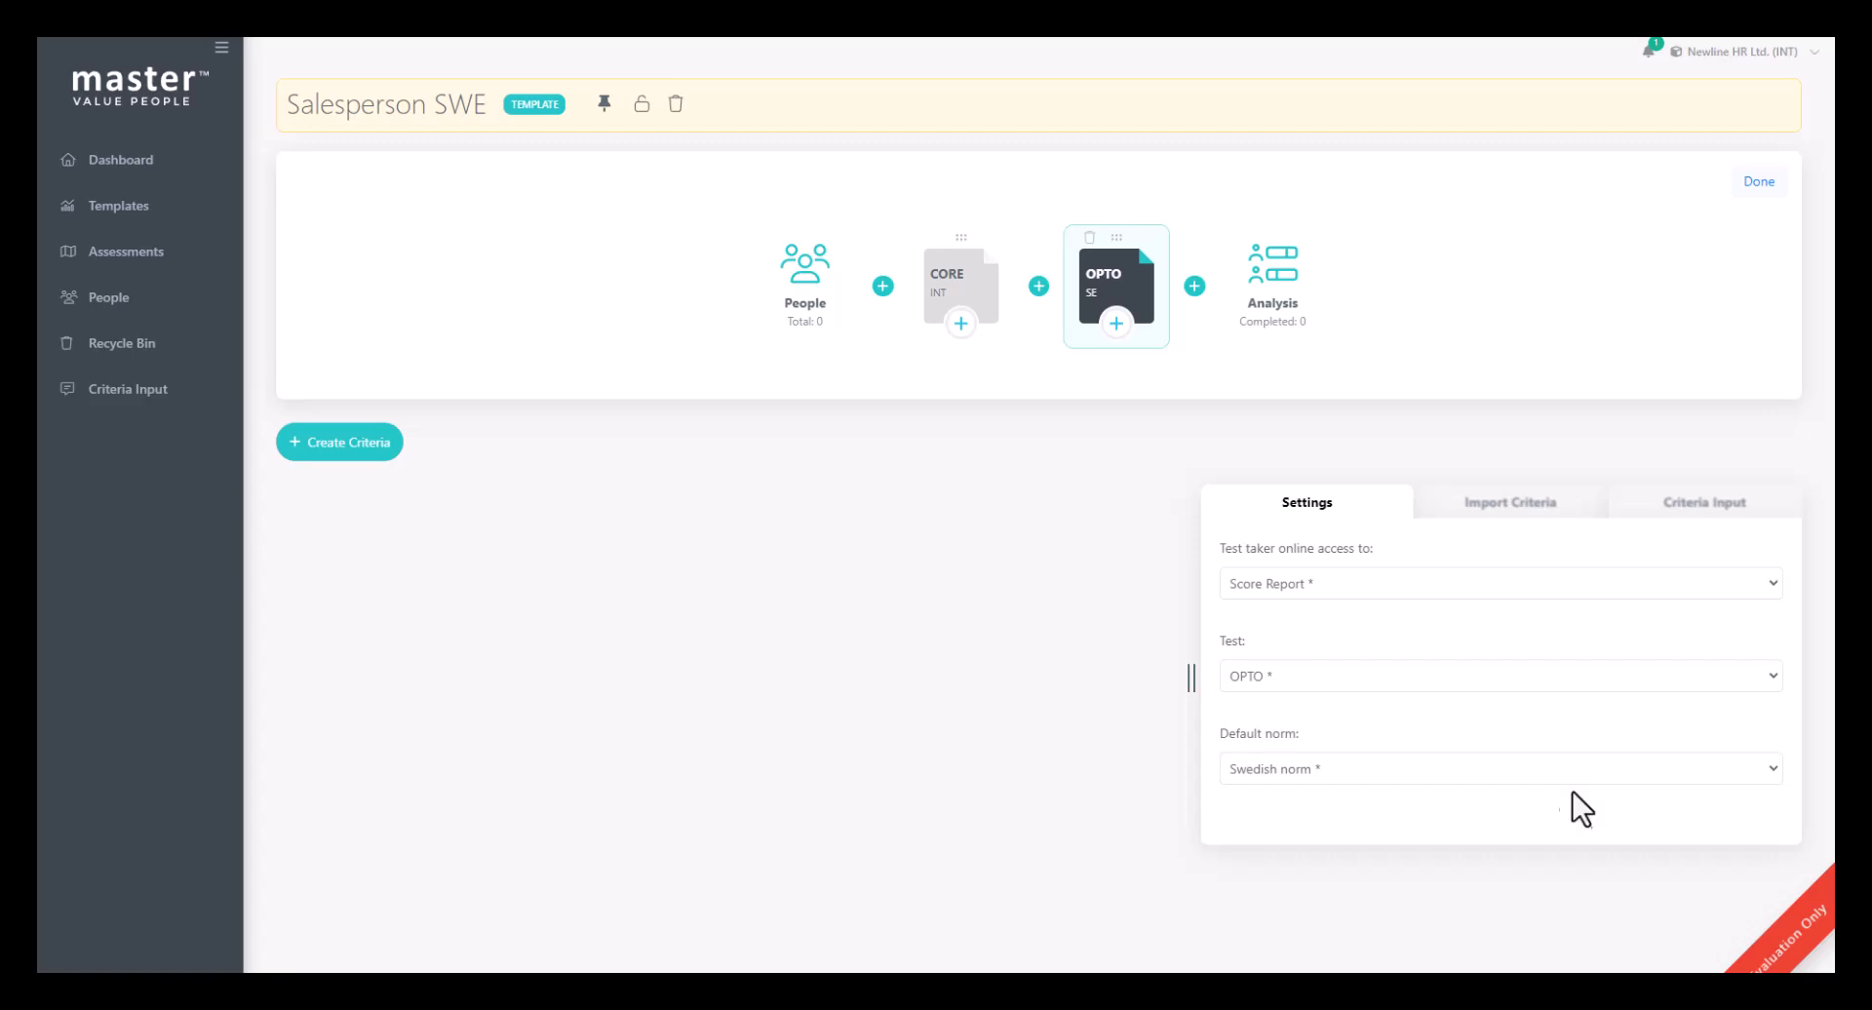
left_click(354, 442)
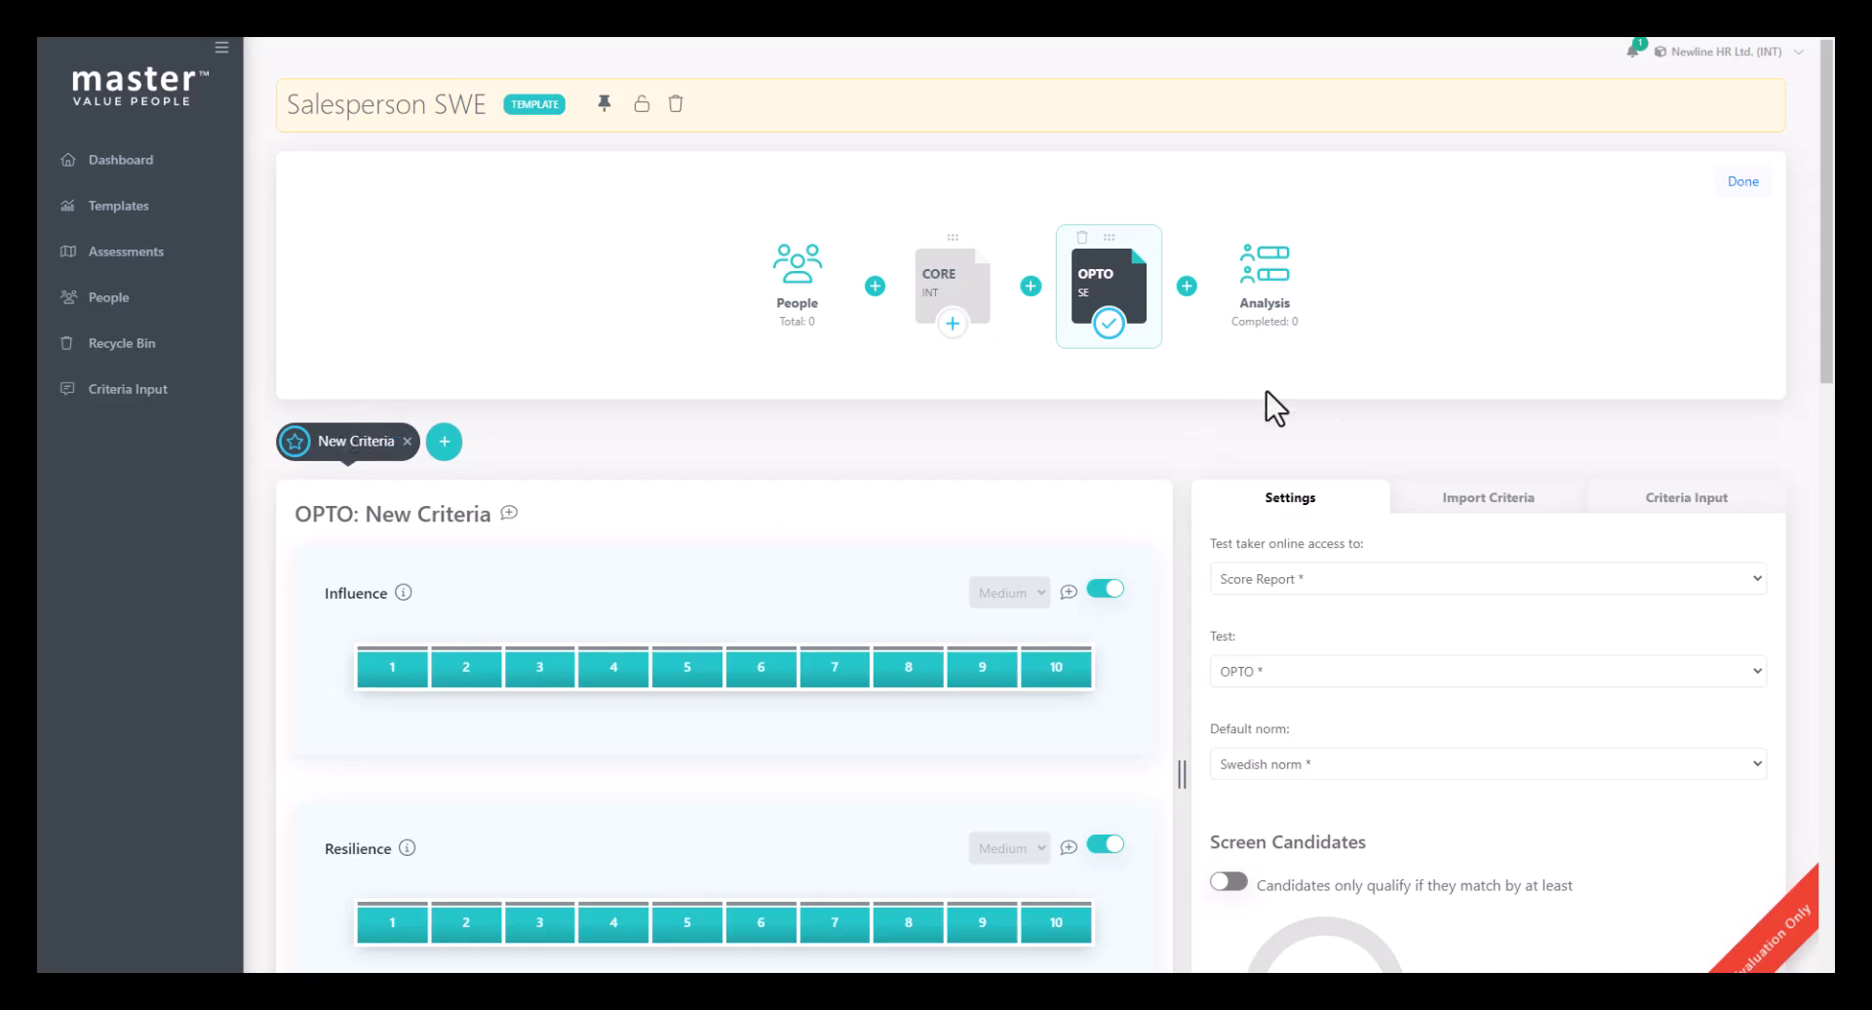
left_click(1462, 502)
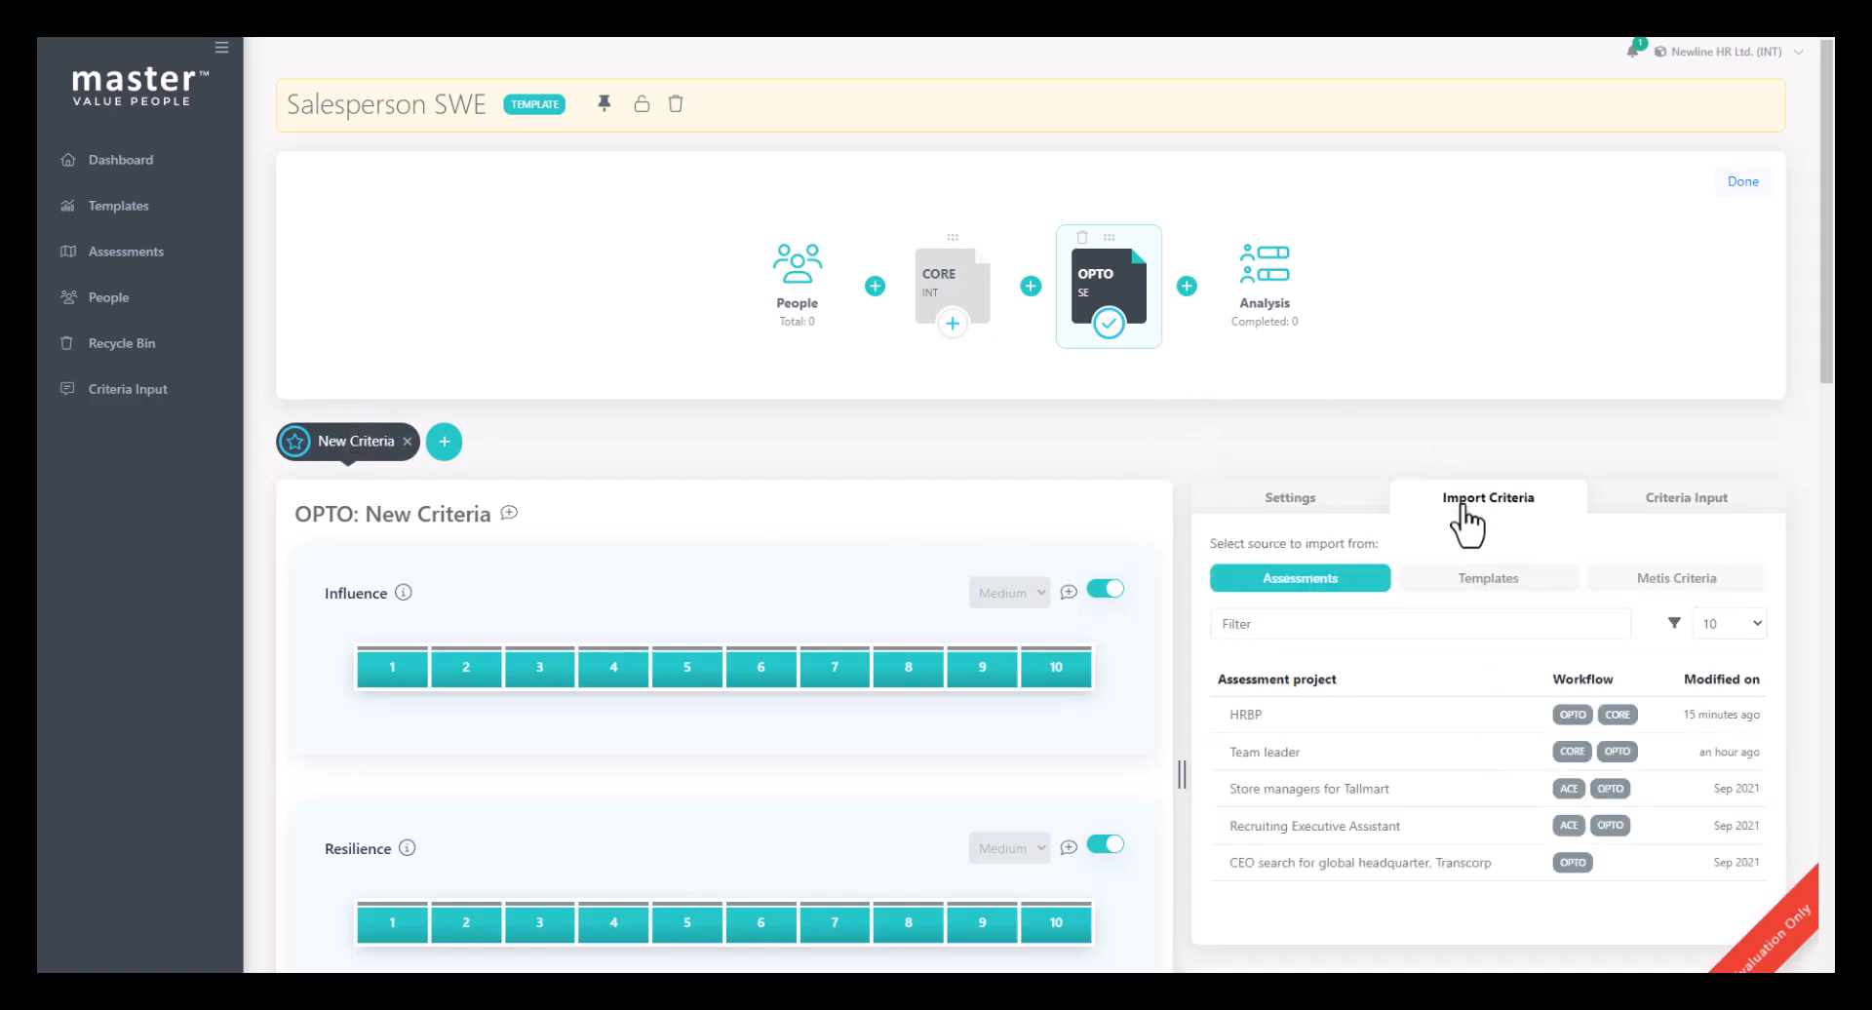
left_click(1248, 753)
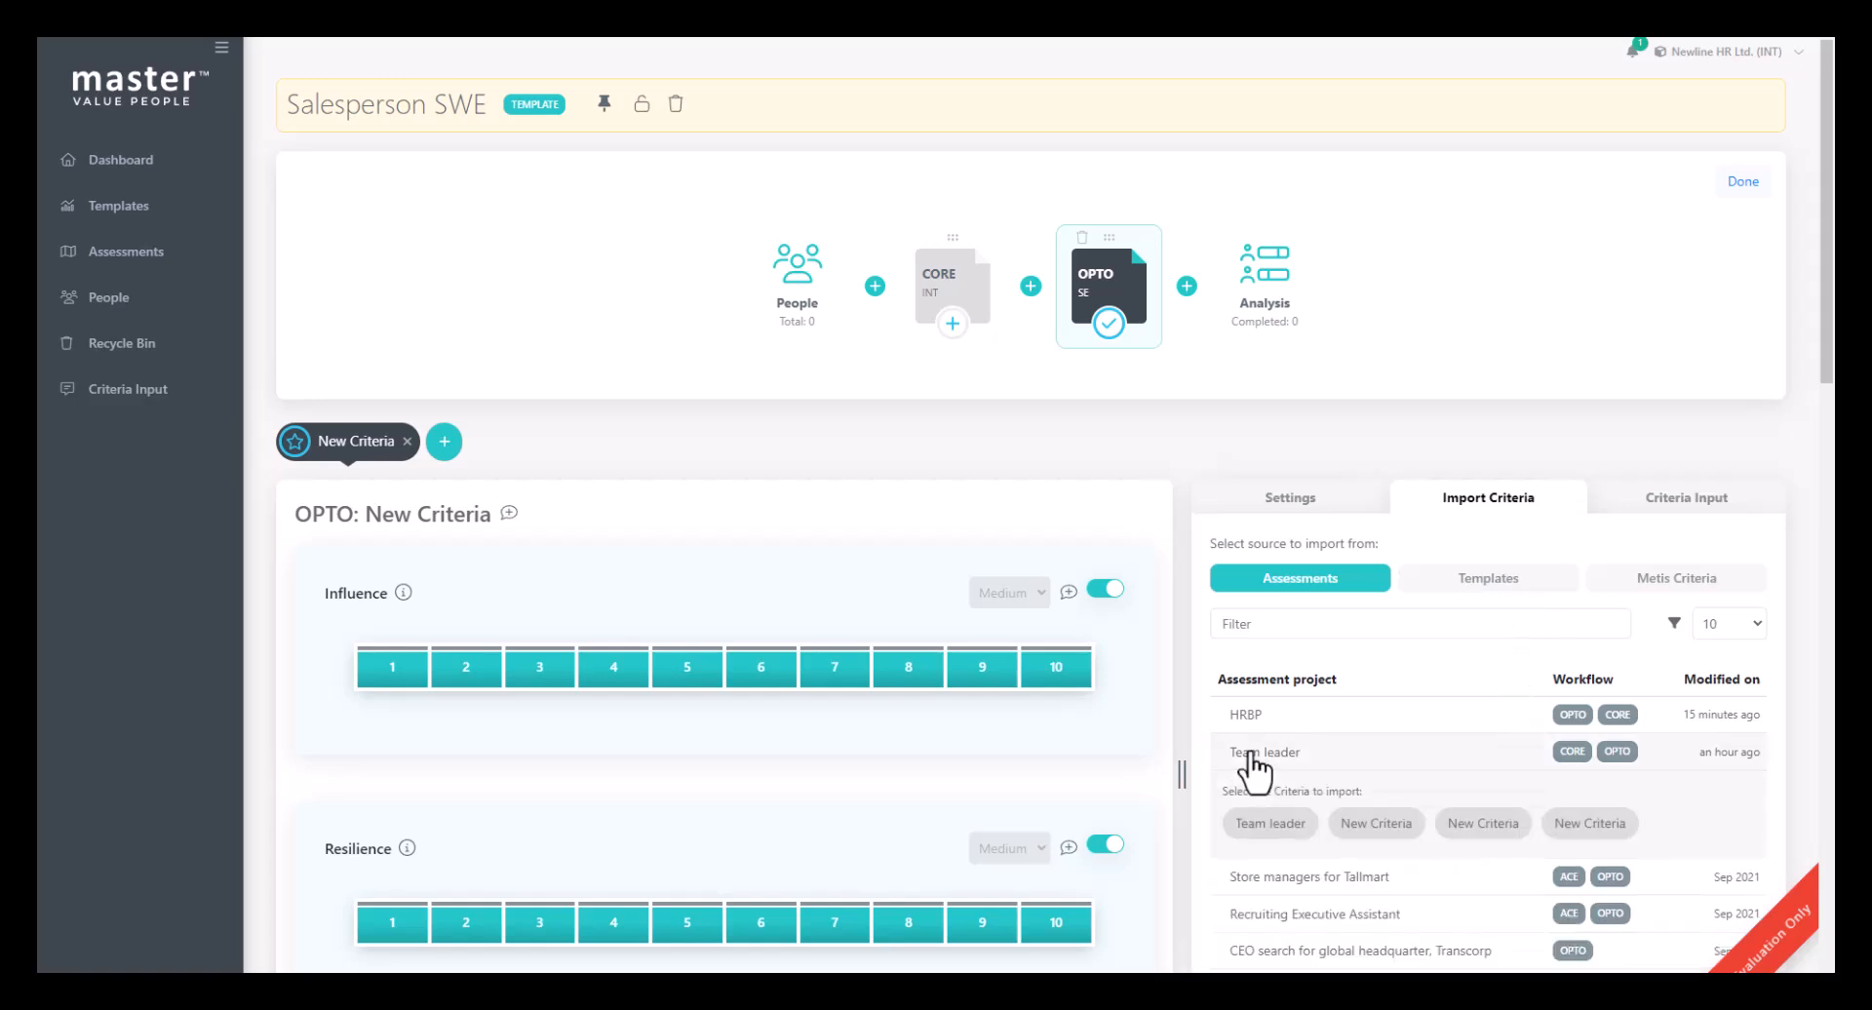
left_click(1260, 825)
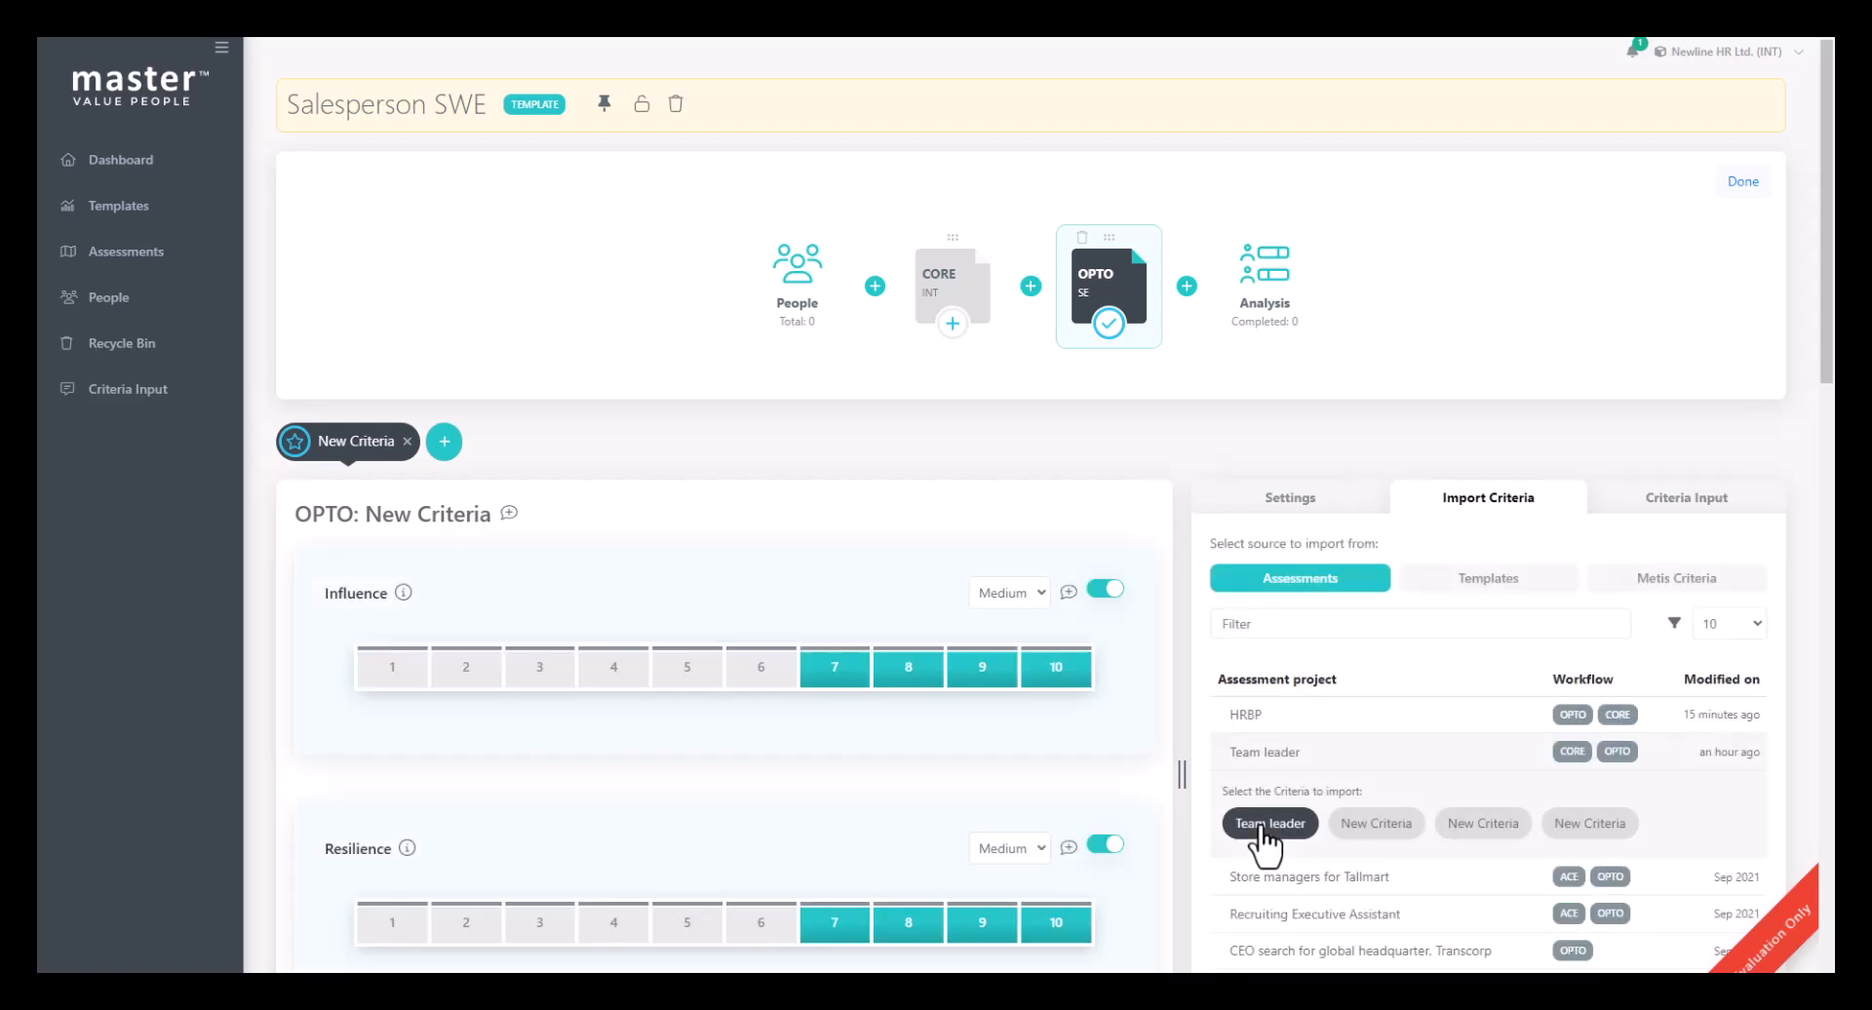
- Import the Team leader criteria from the Team leader assessment into the CORE test
left_click(967, 284)
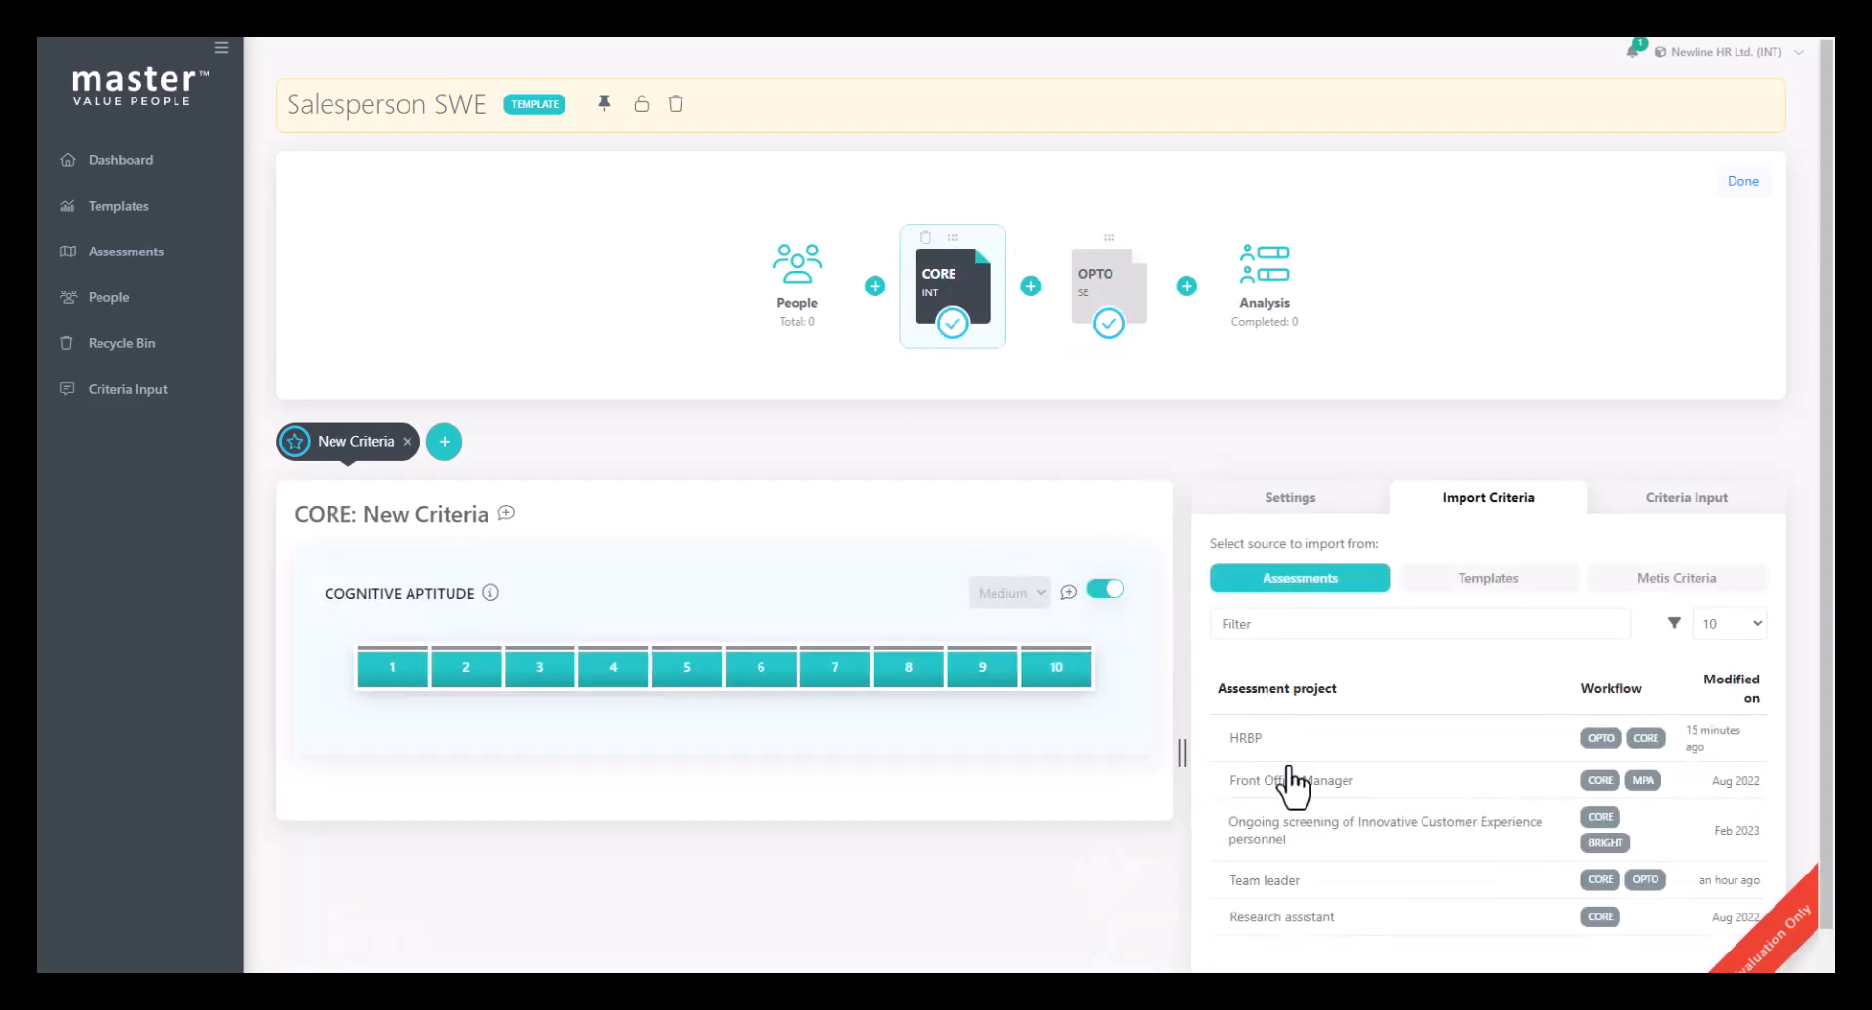
left_click(1283, 877)
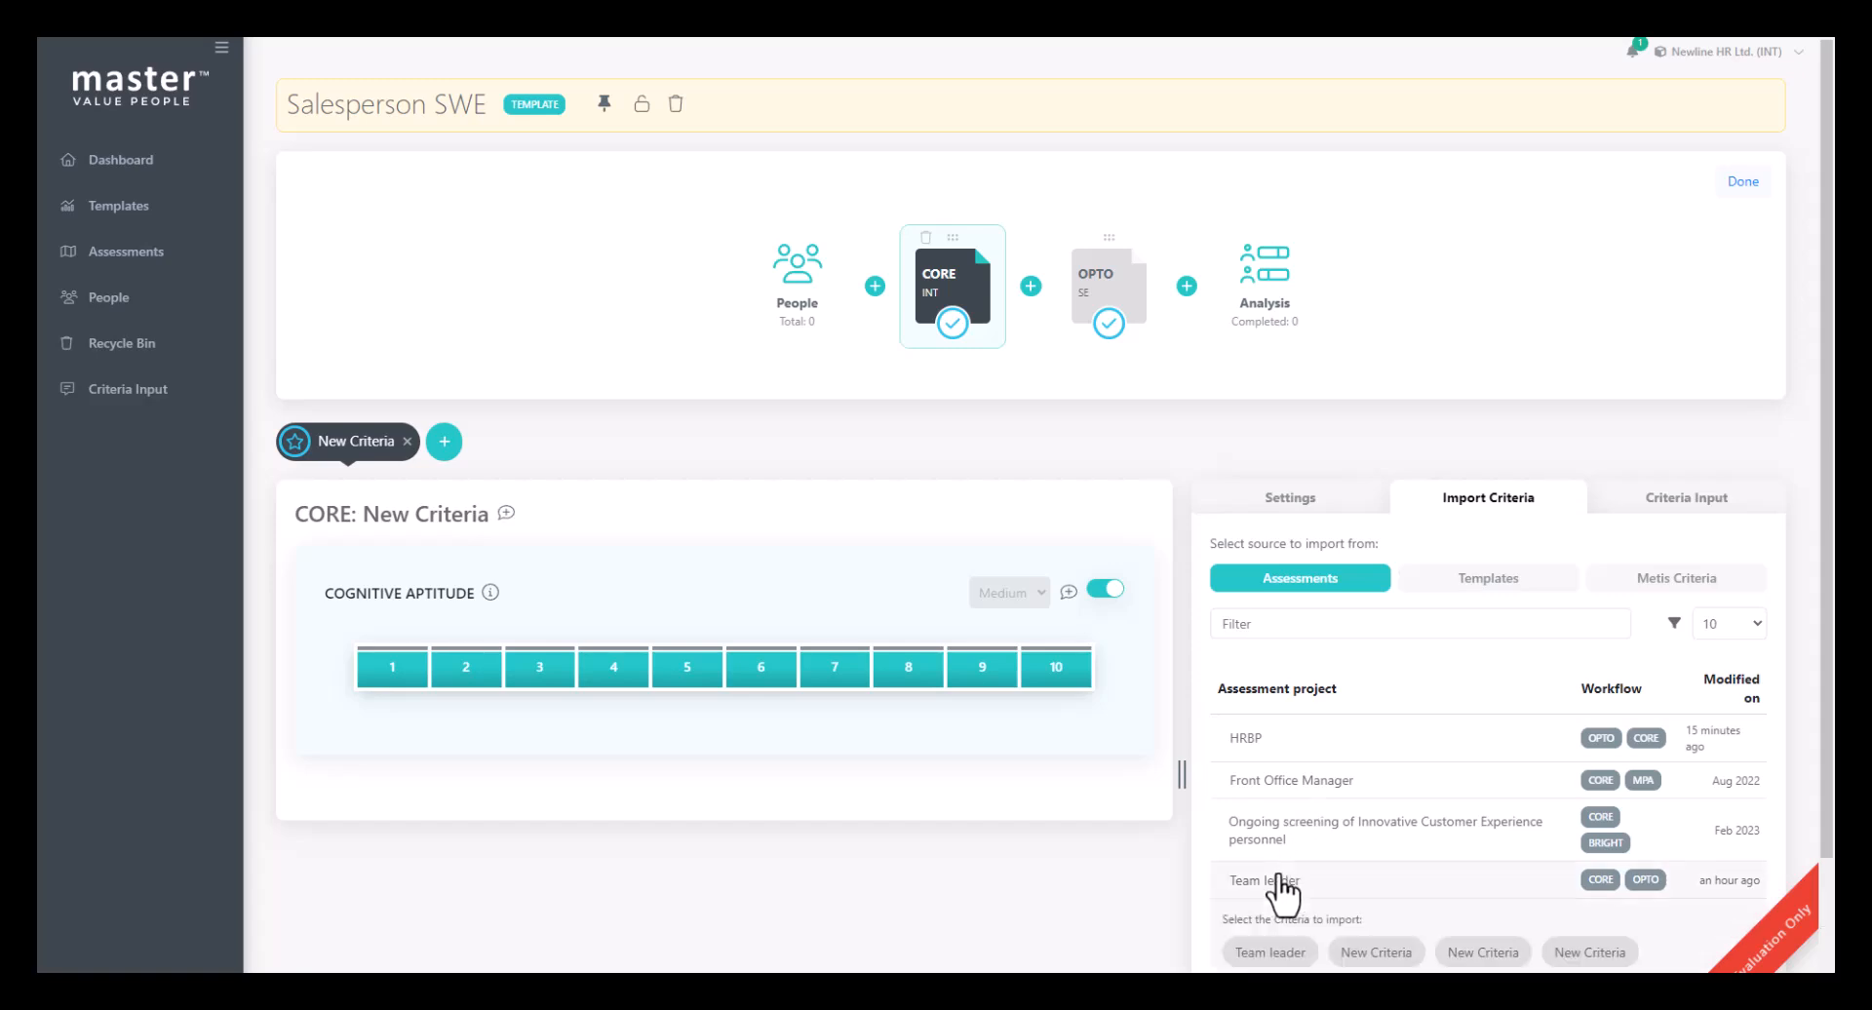
left_click(1263, 952)
- Set the CORE Cognitive Aptitude range to 5–10 and its importance to High
left_click(1649, 497)
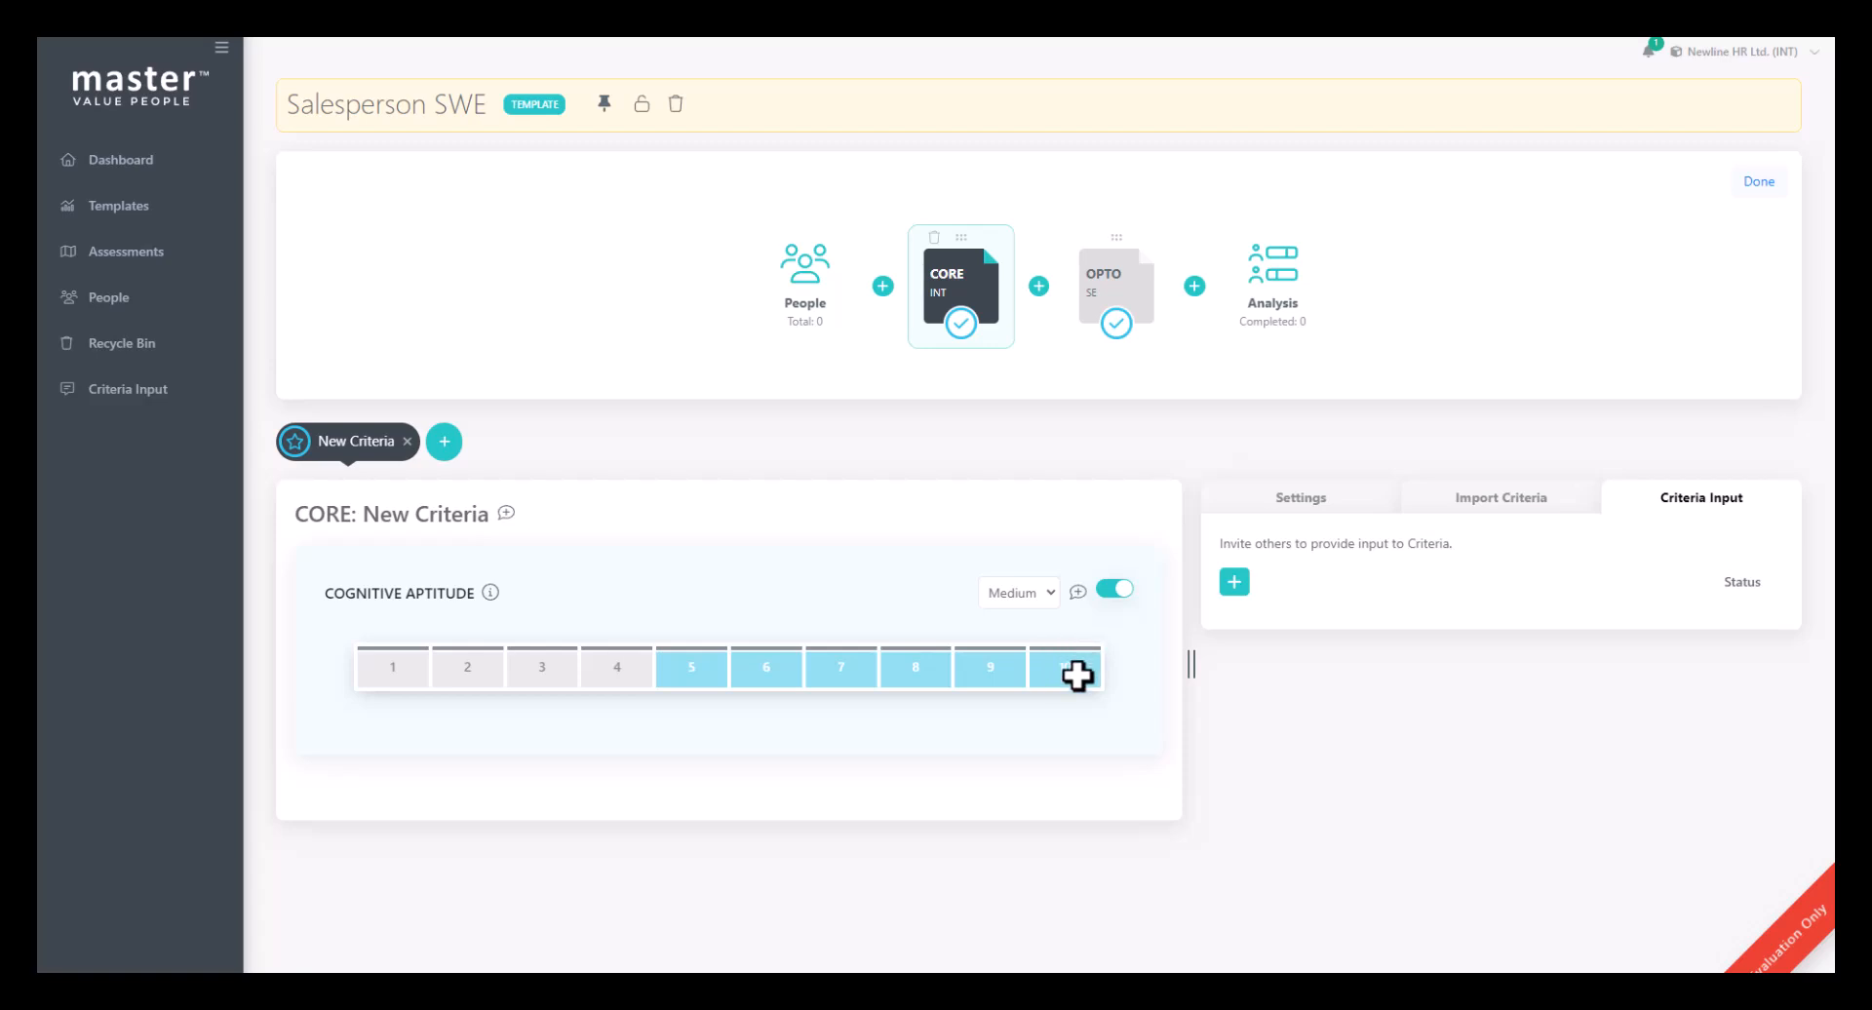
left_click(1045, 652)
left_click(1051, 592)
left_click(1020, 630)
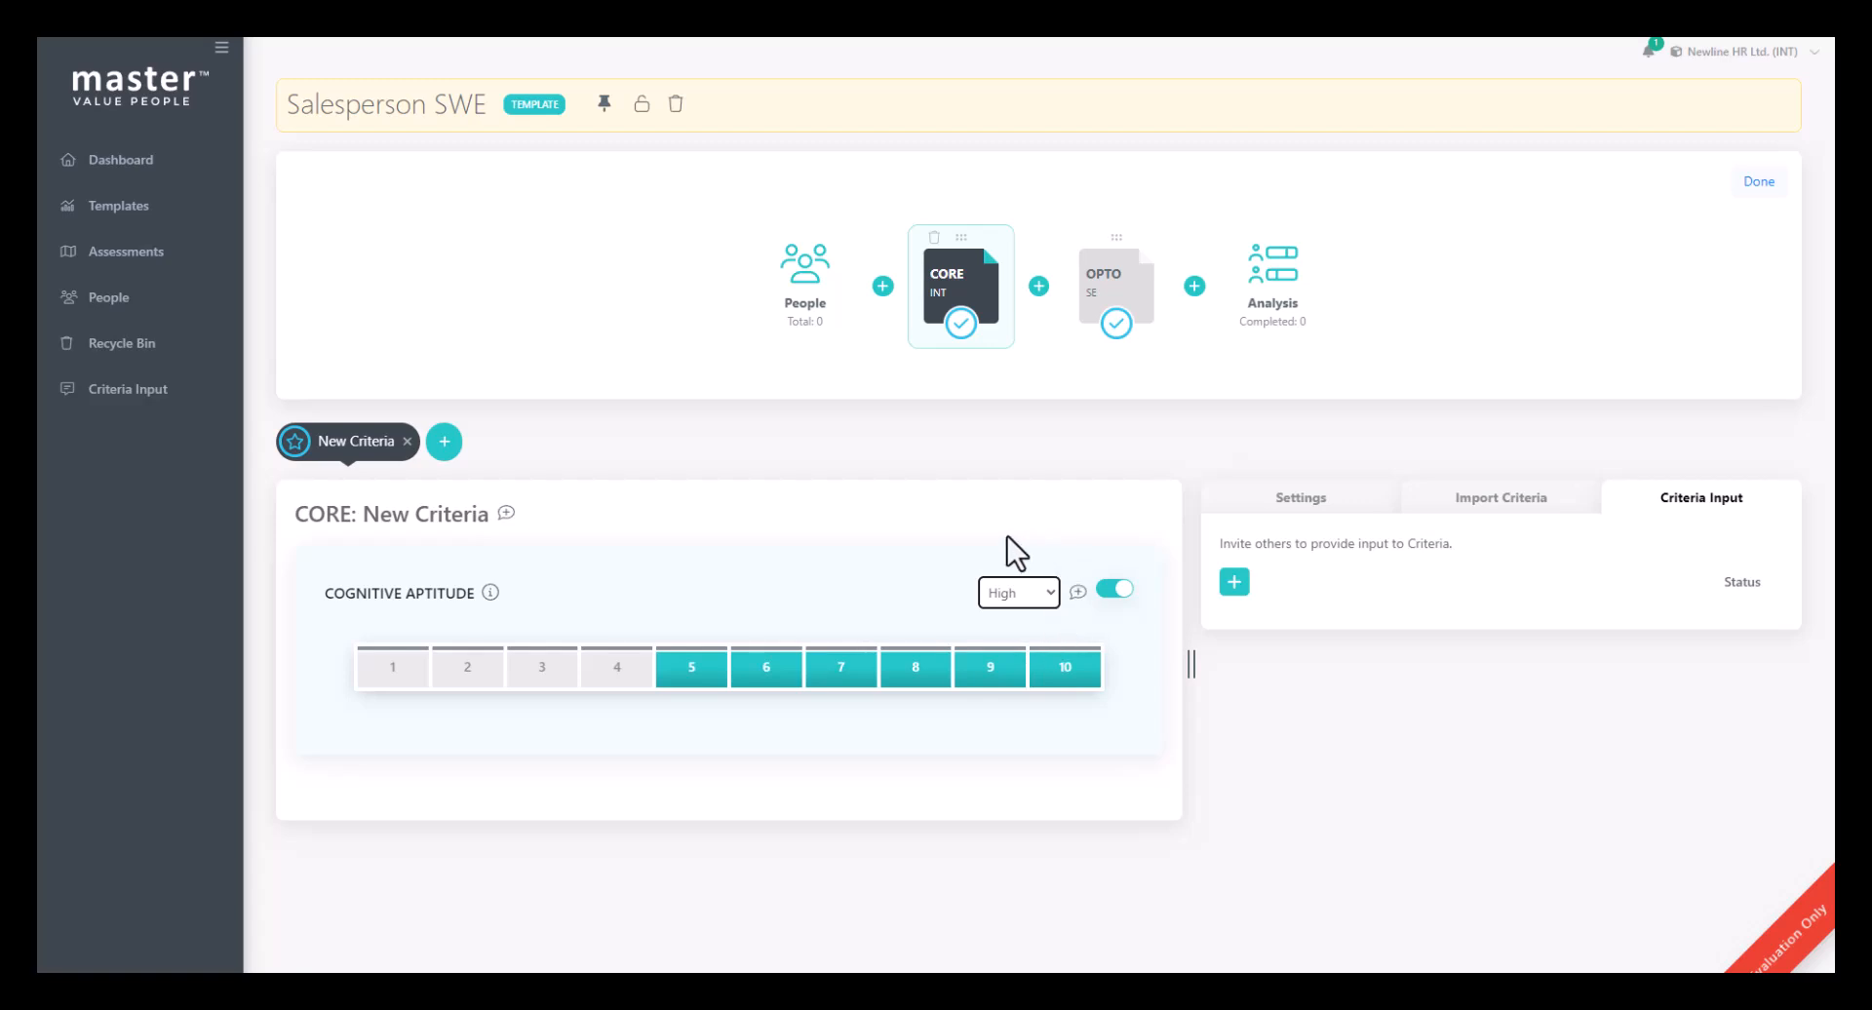
- Enable candidate screening for the CORE test with a minimum match of 75% and finish editing the template
left_click(1119, 277)
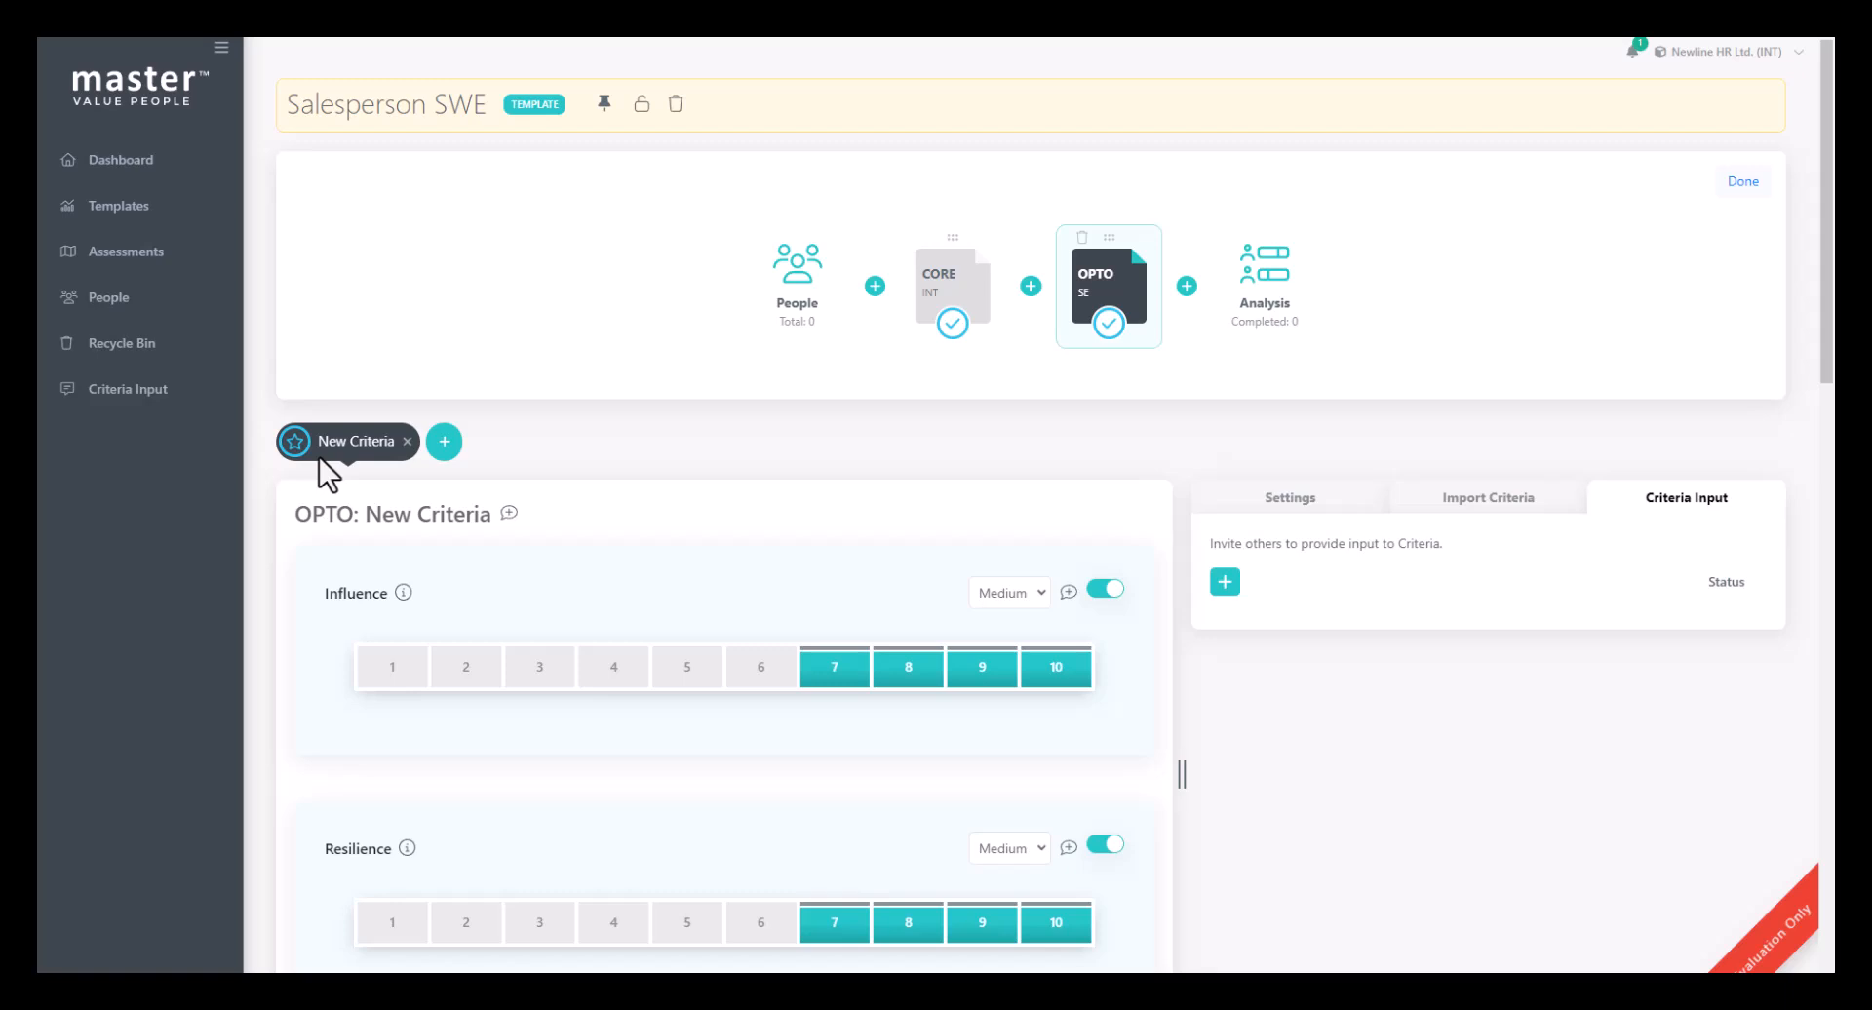
left_click(929, 280)
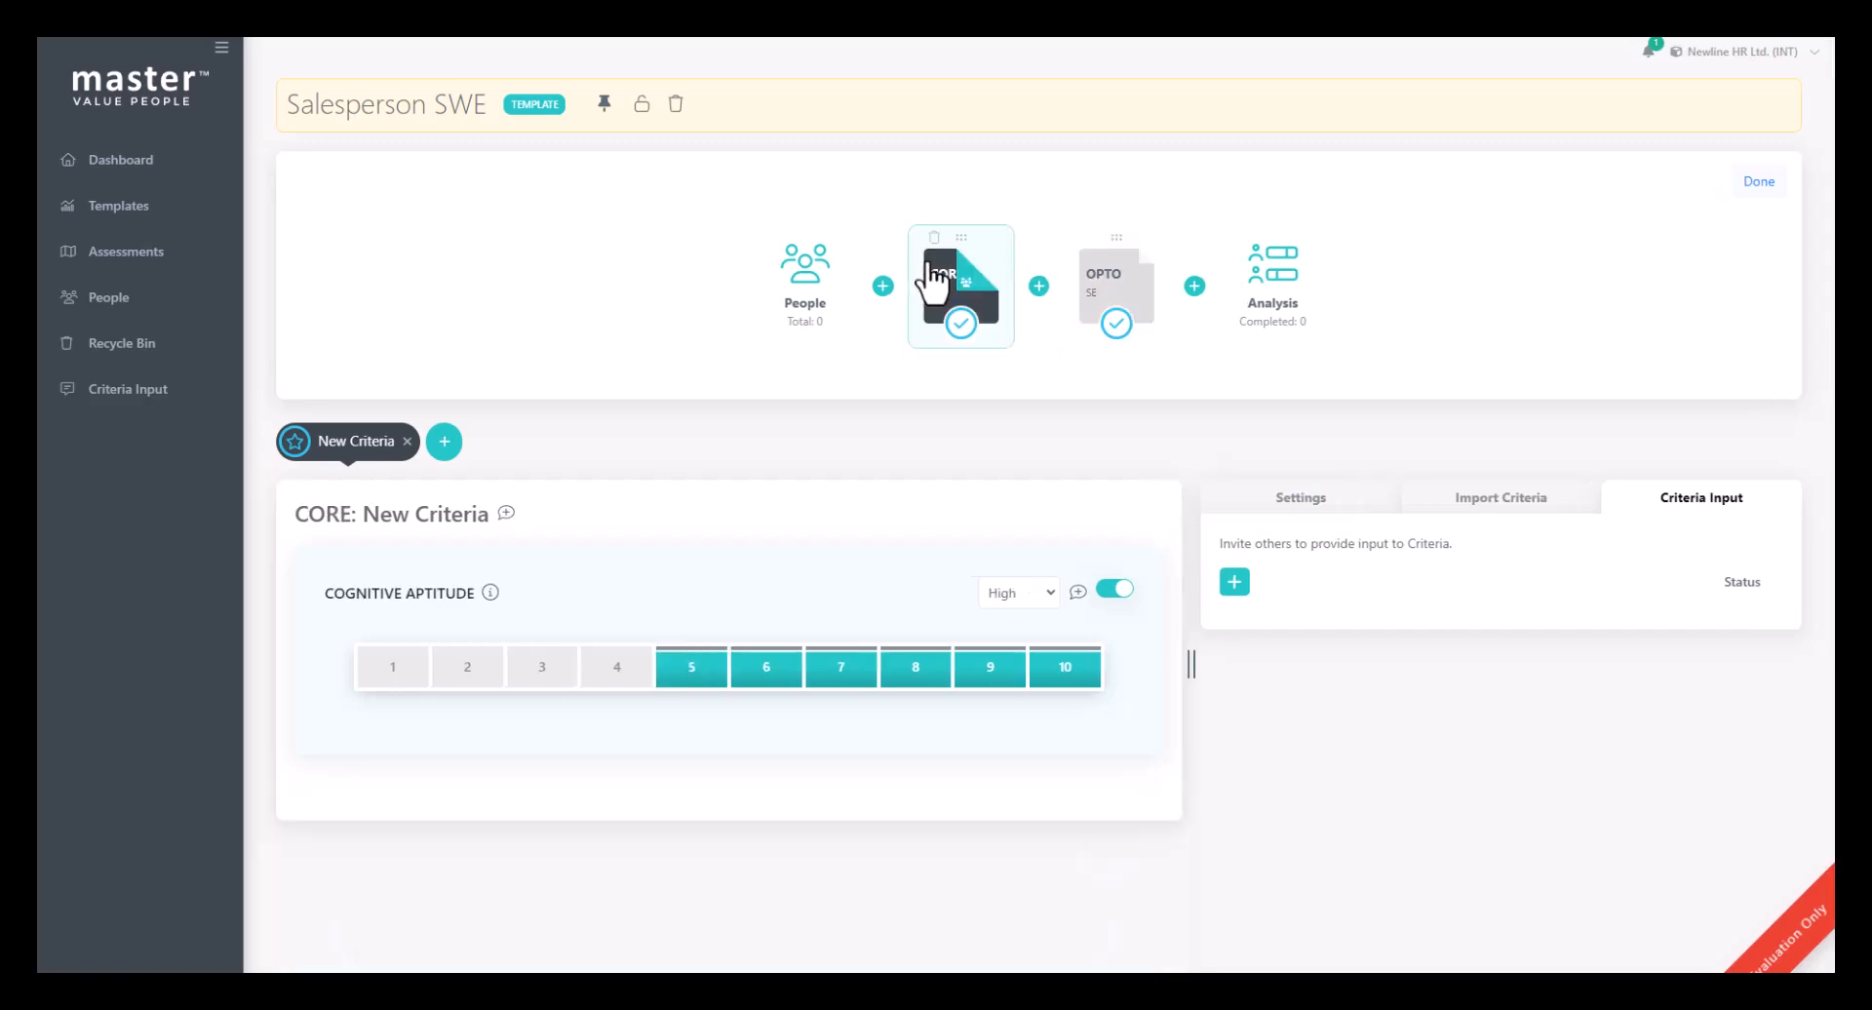
left_click(1301, 502)
scroll(1303, 505, "down", 3)
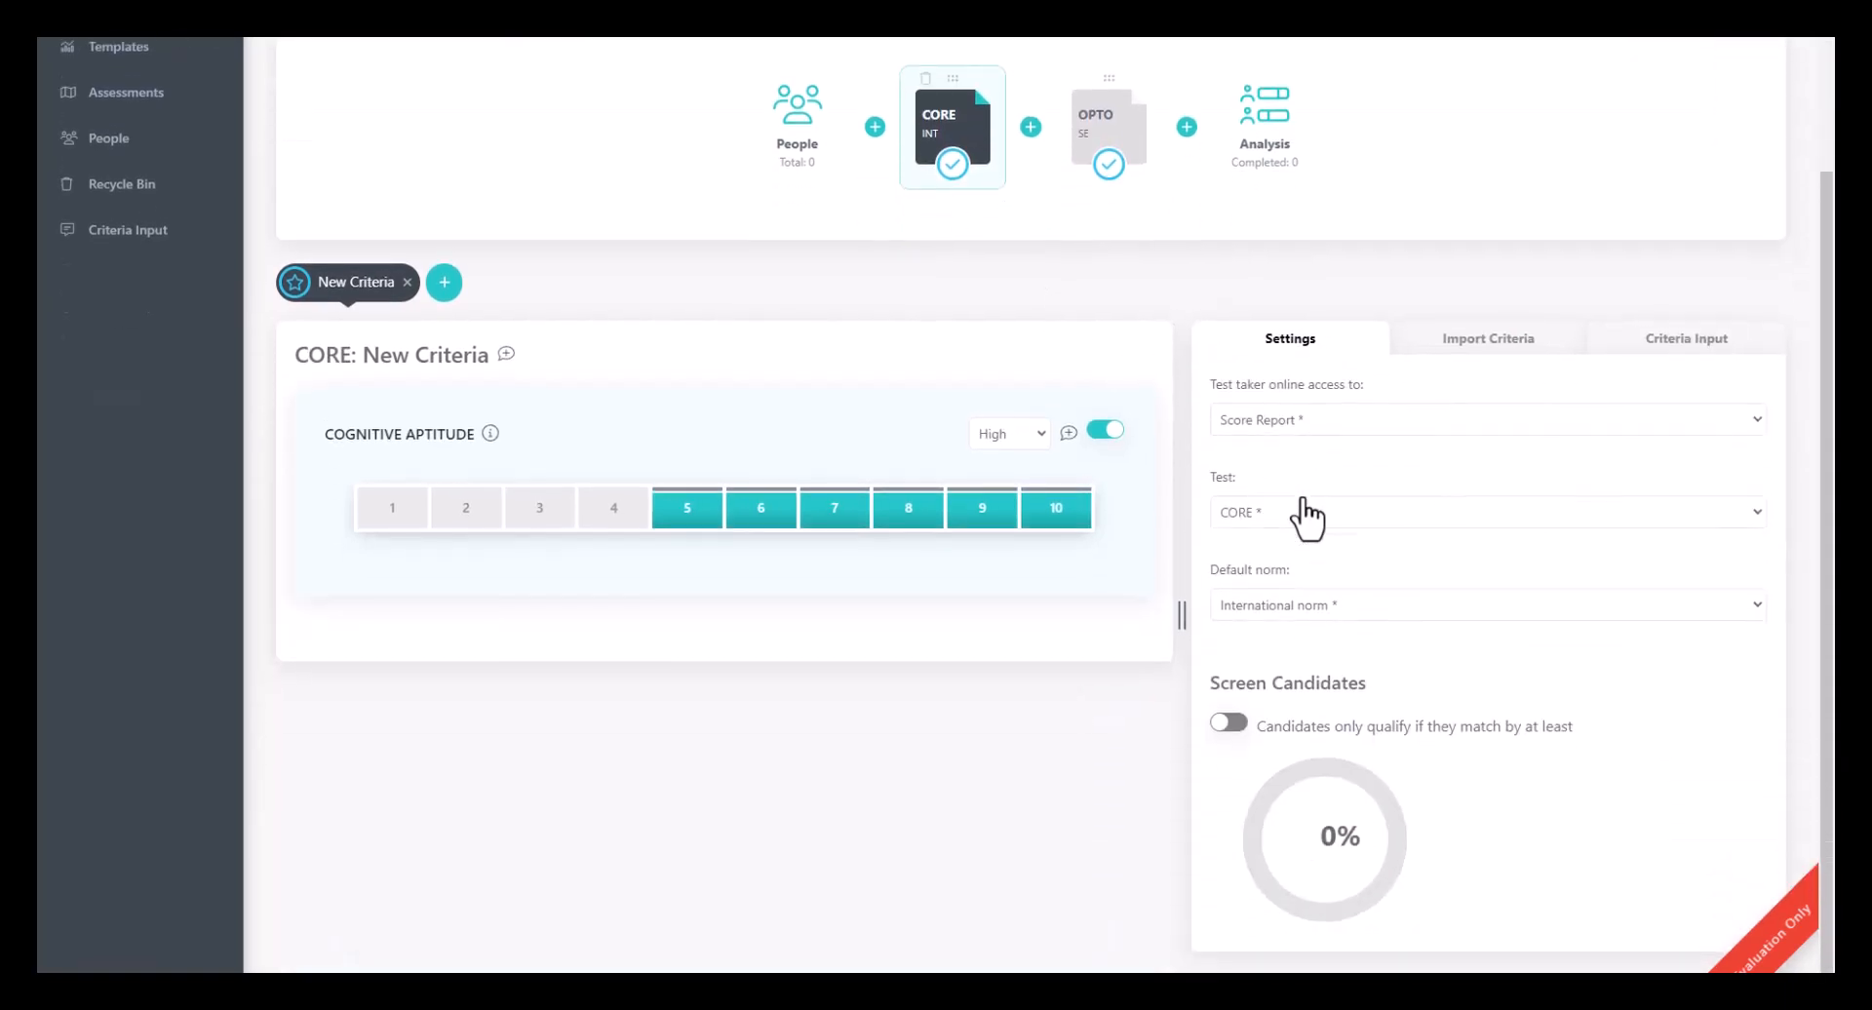
left_click(1230, 722)
left_click_drag(1320, 780, 1245, 845)
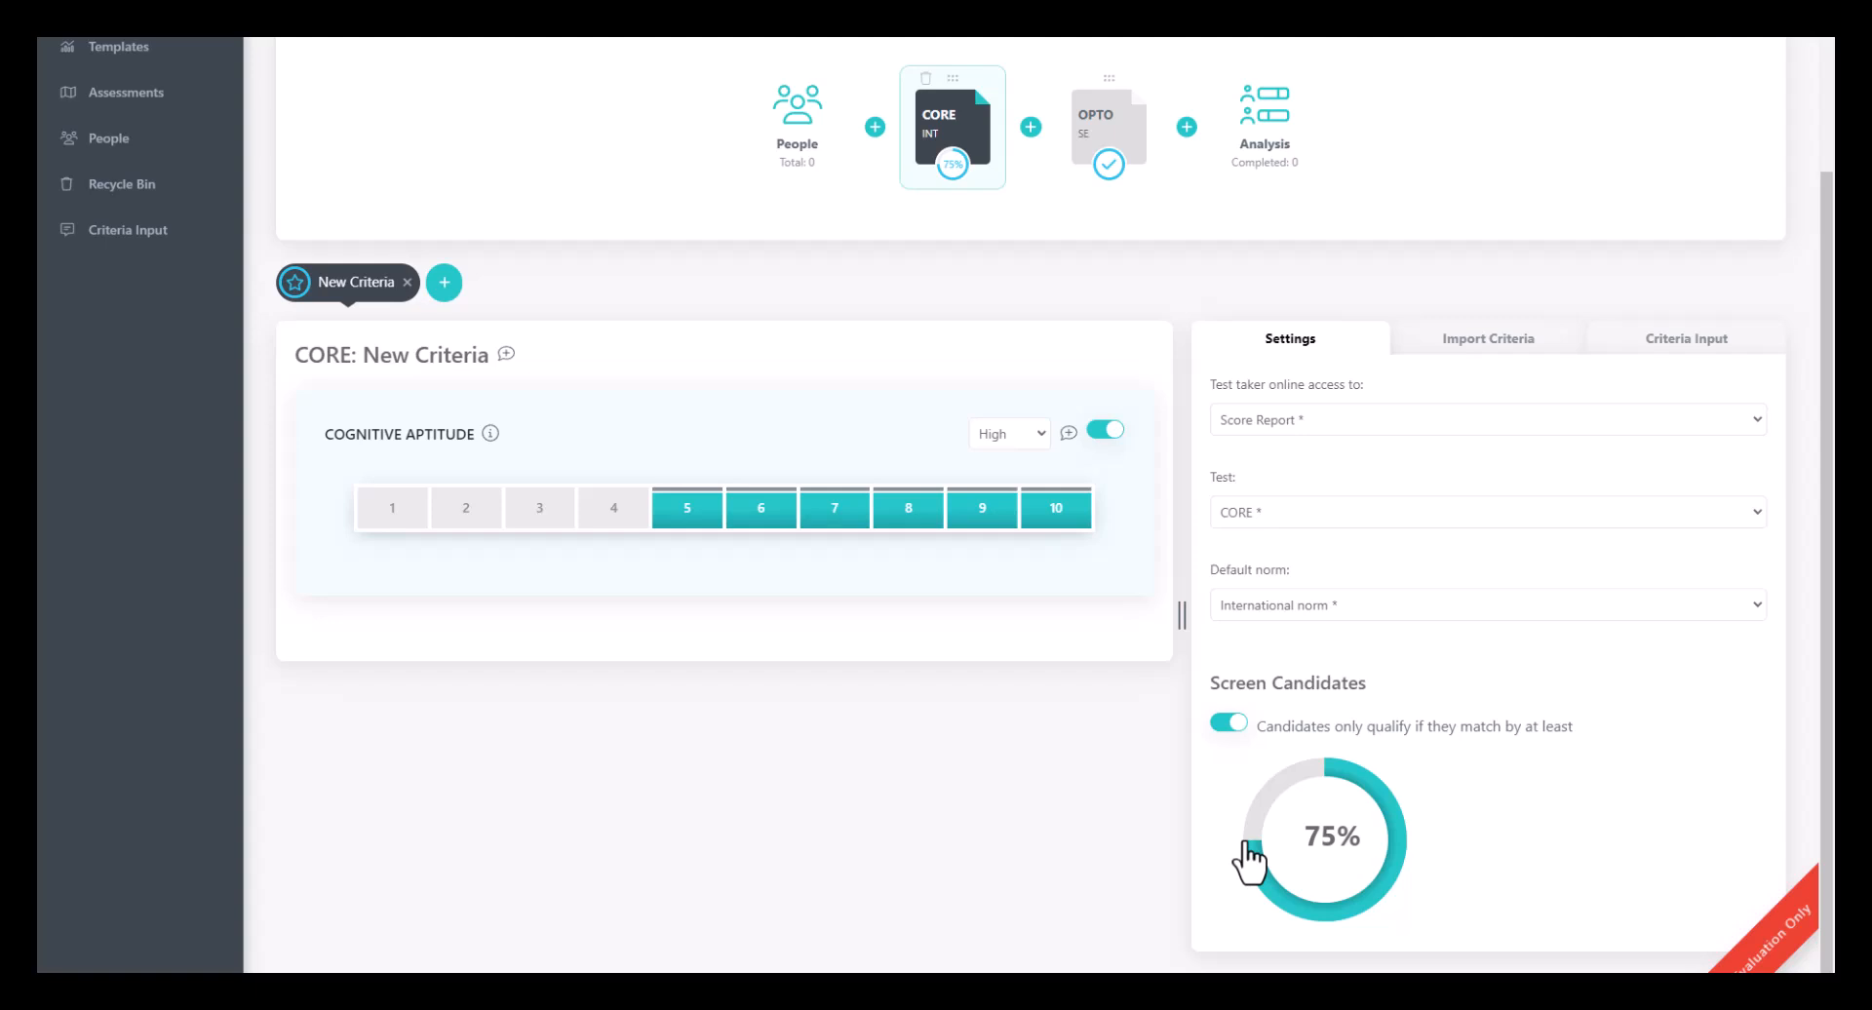
scroll(1248, 858, "up", 2)
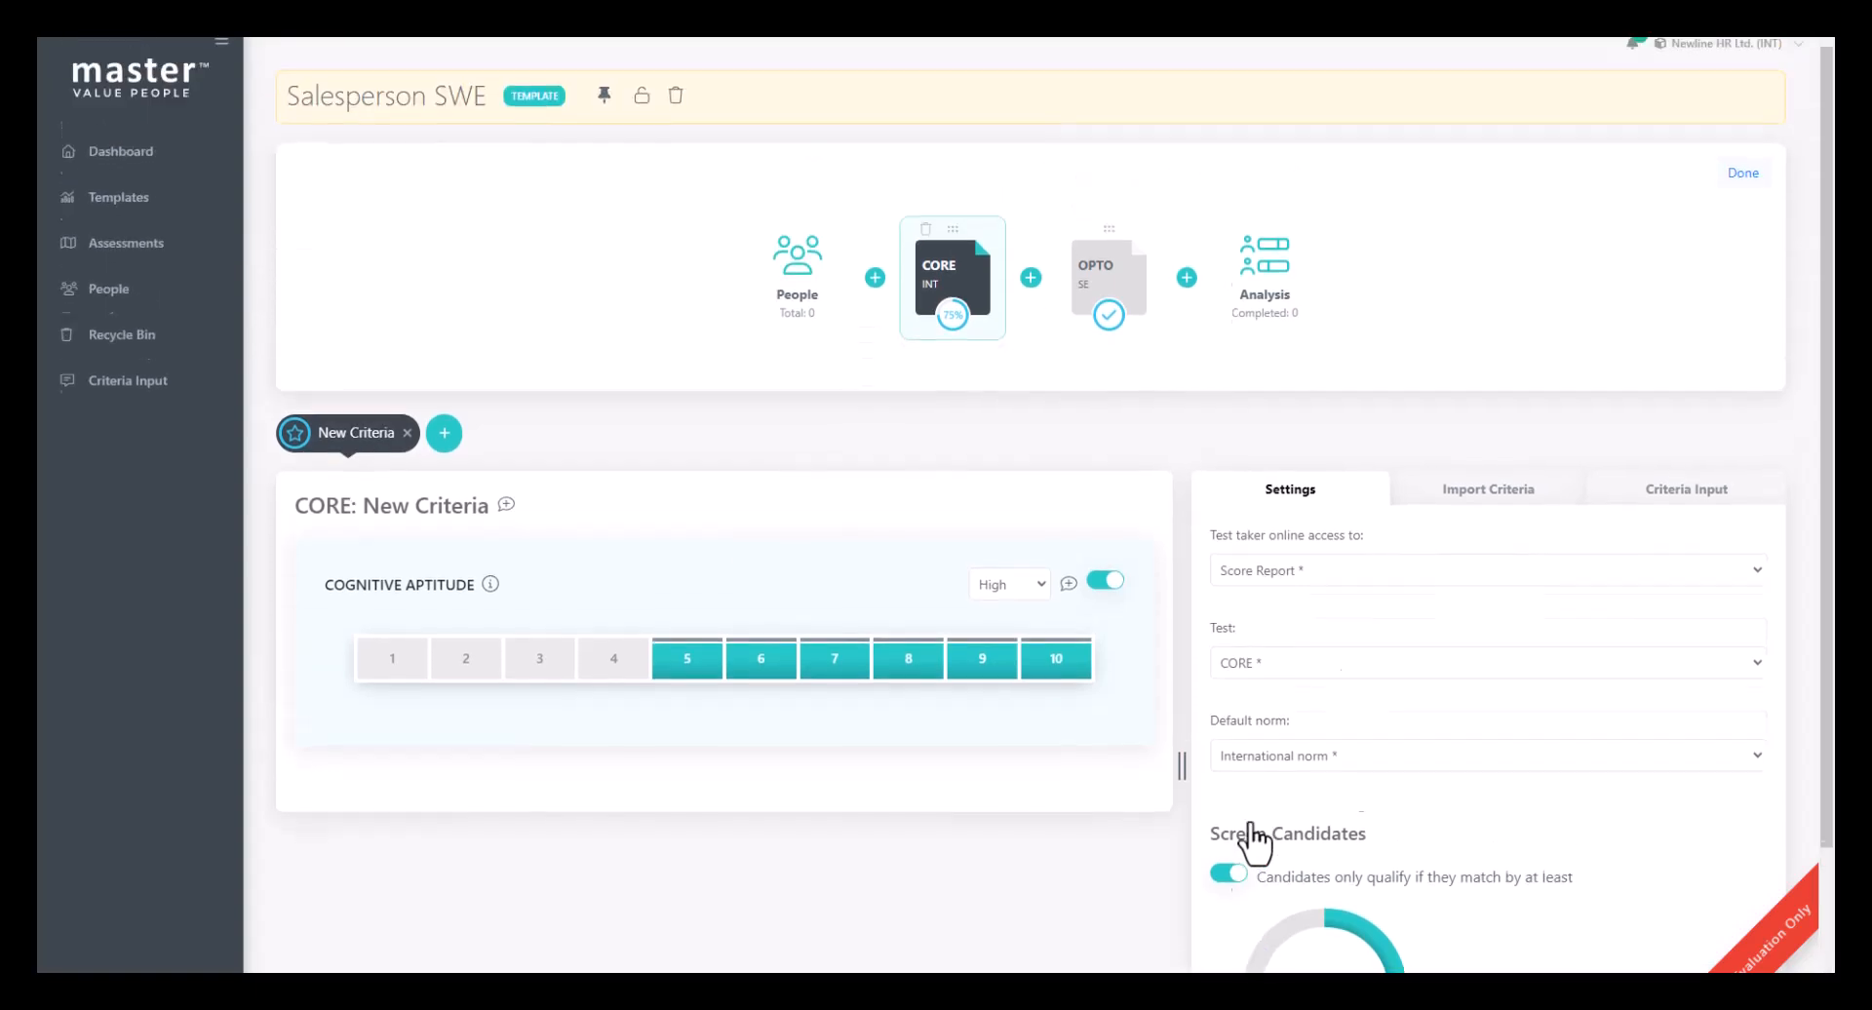
left_click(1744, 182)
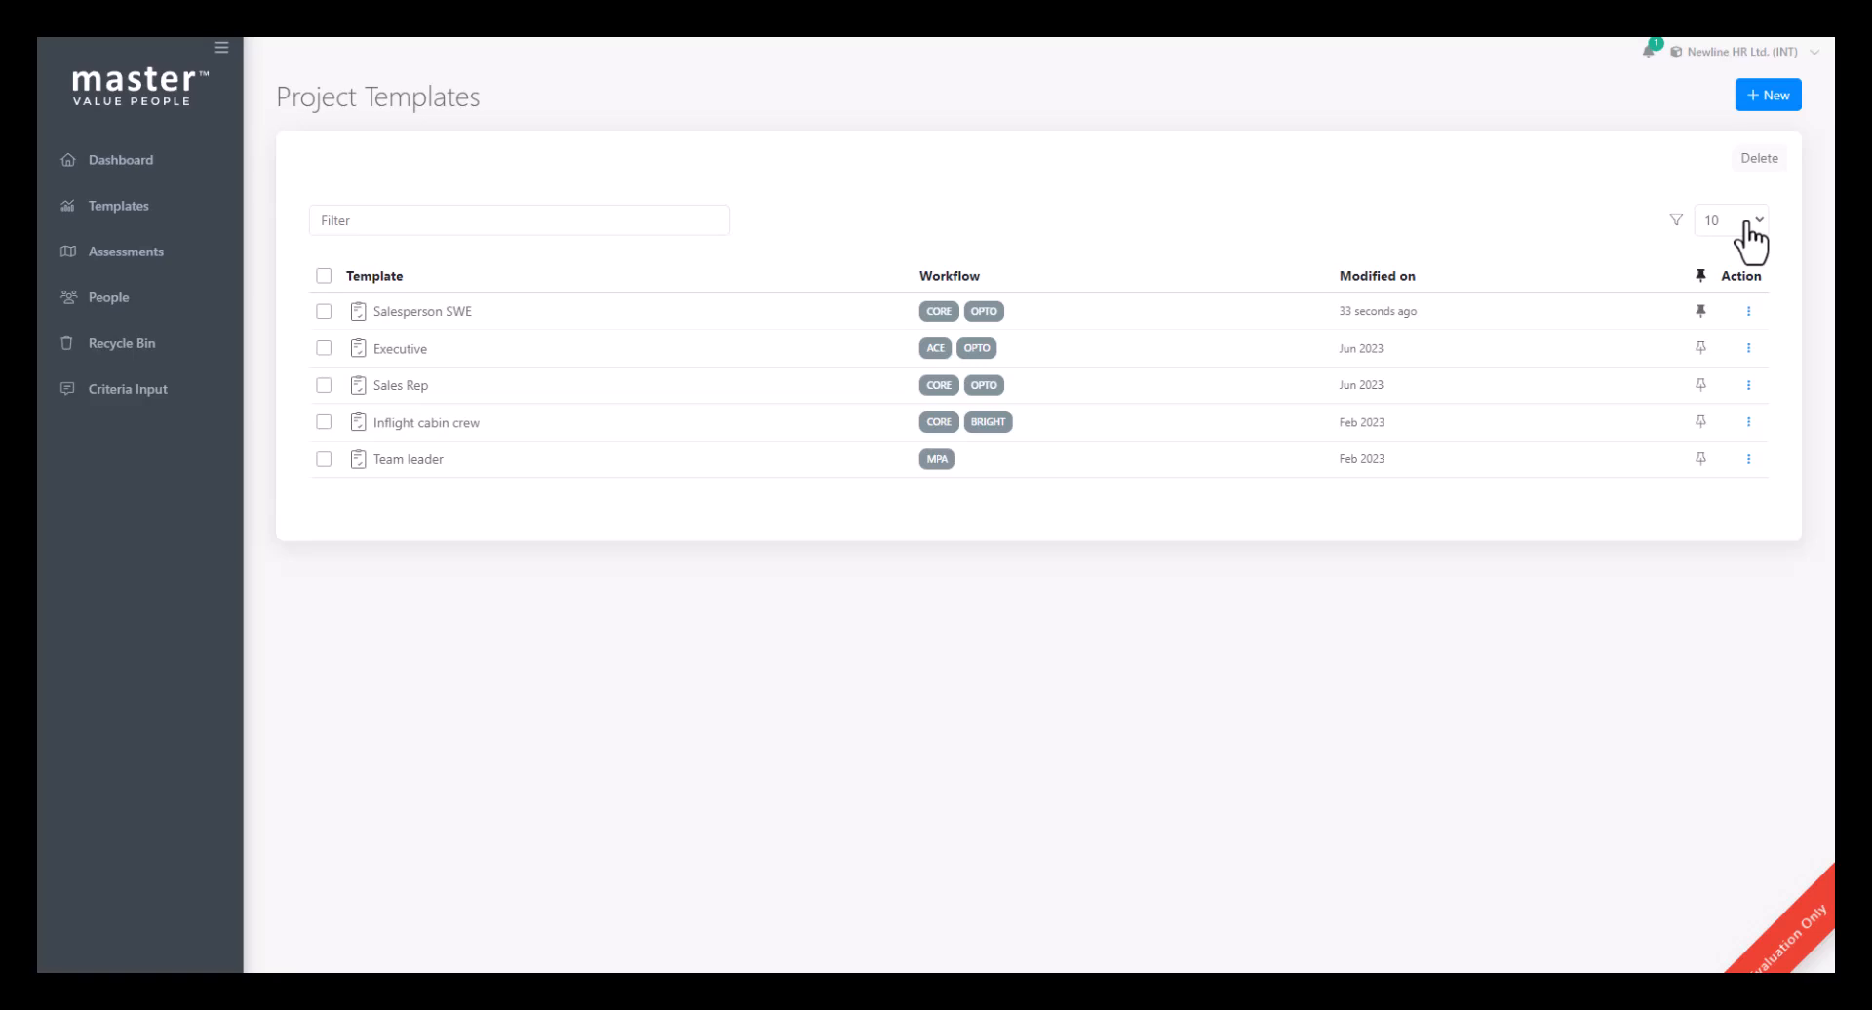
- Start a new assessment from the pinned Salesperson SWE template on the dashboard and open its CORE test
left_click(129, 163)
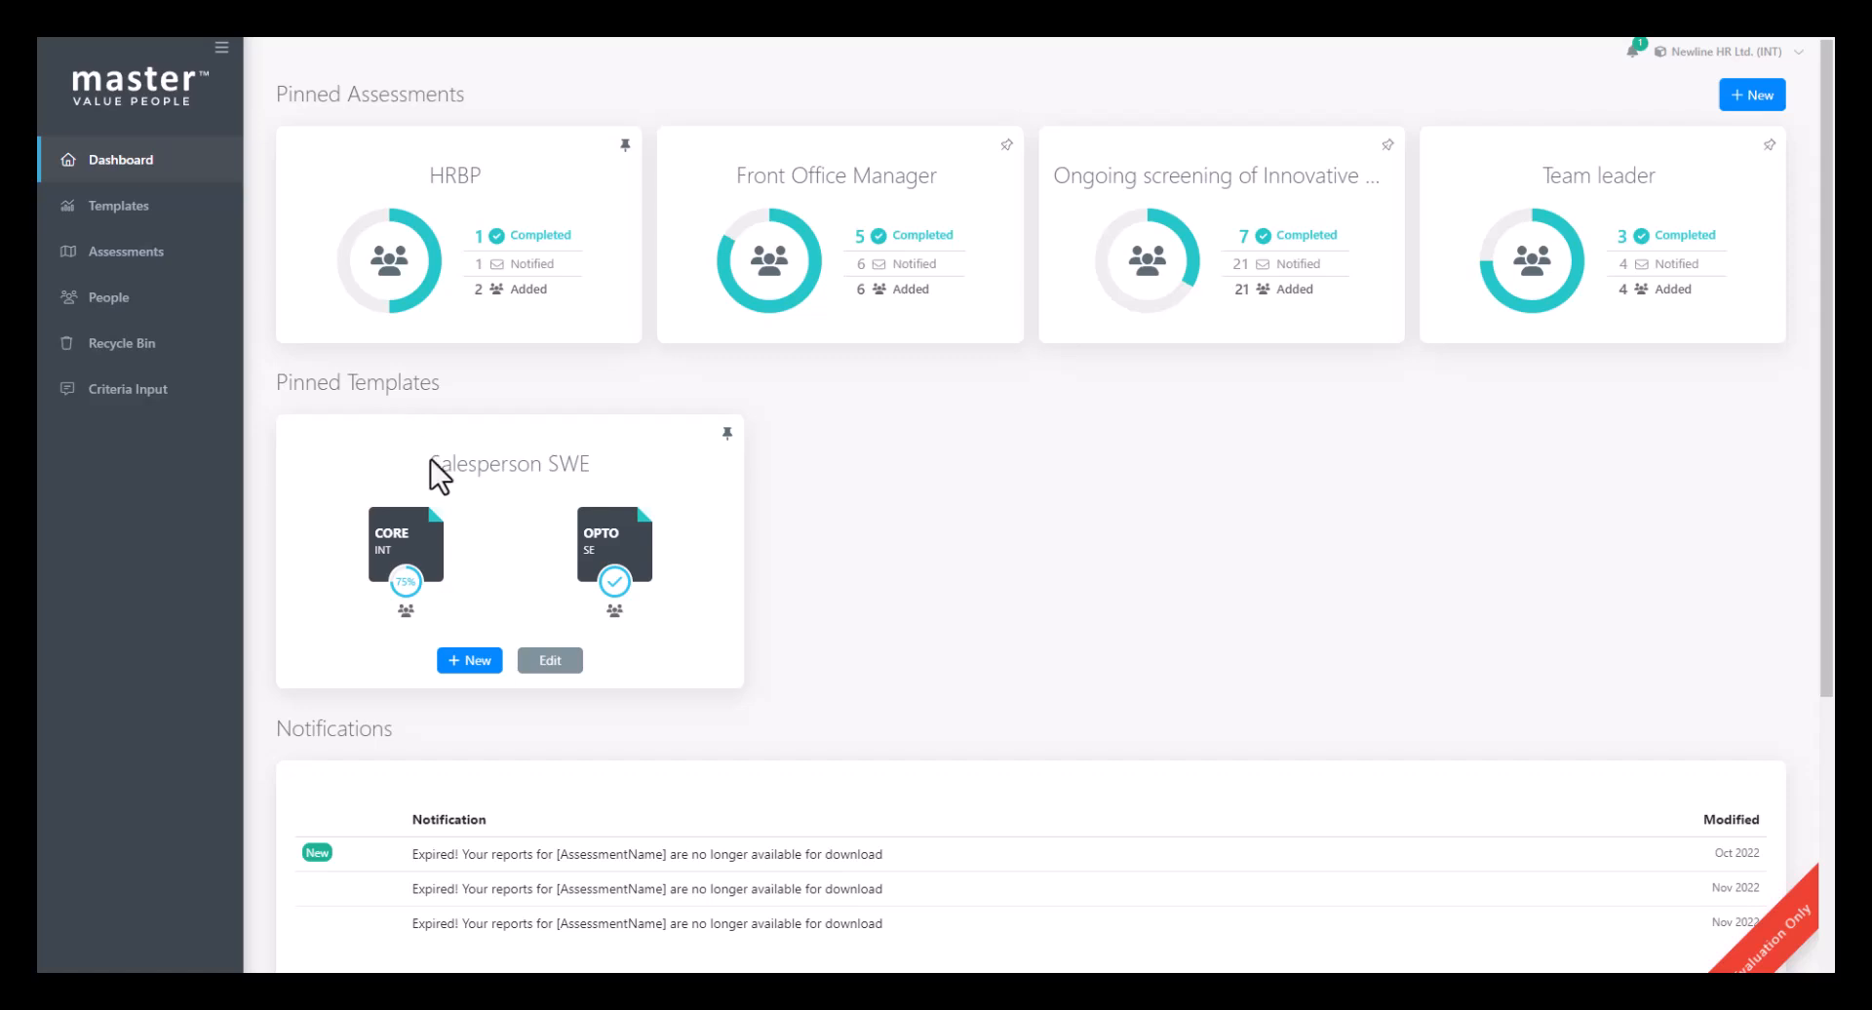
left_click(469, 661)
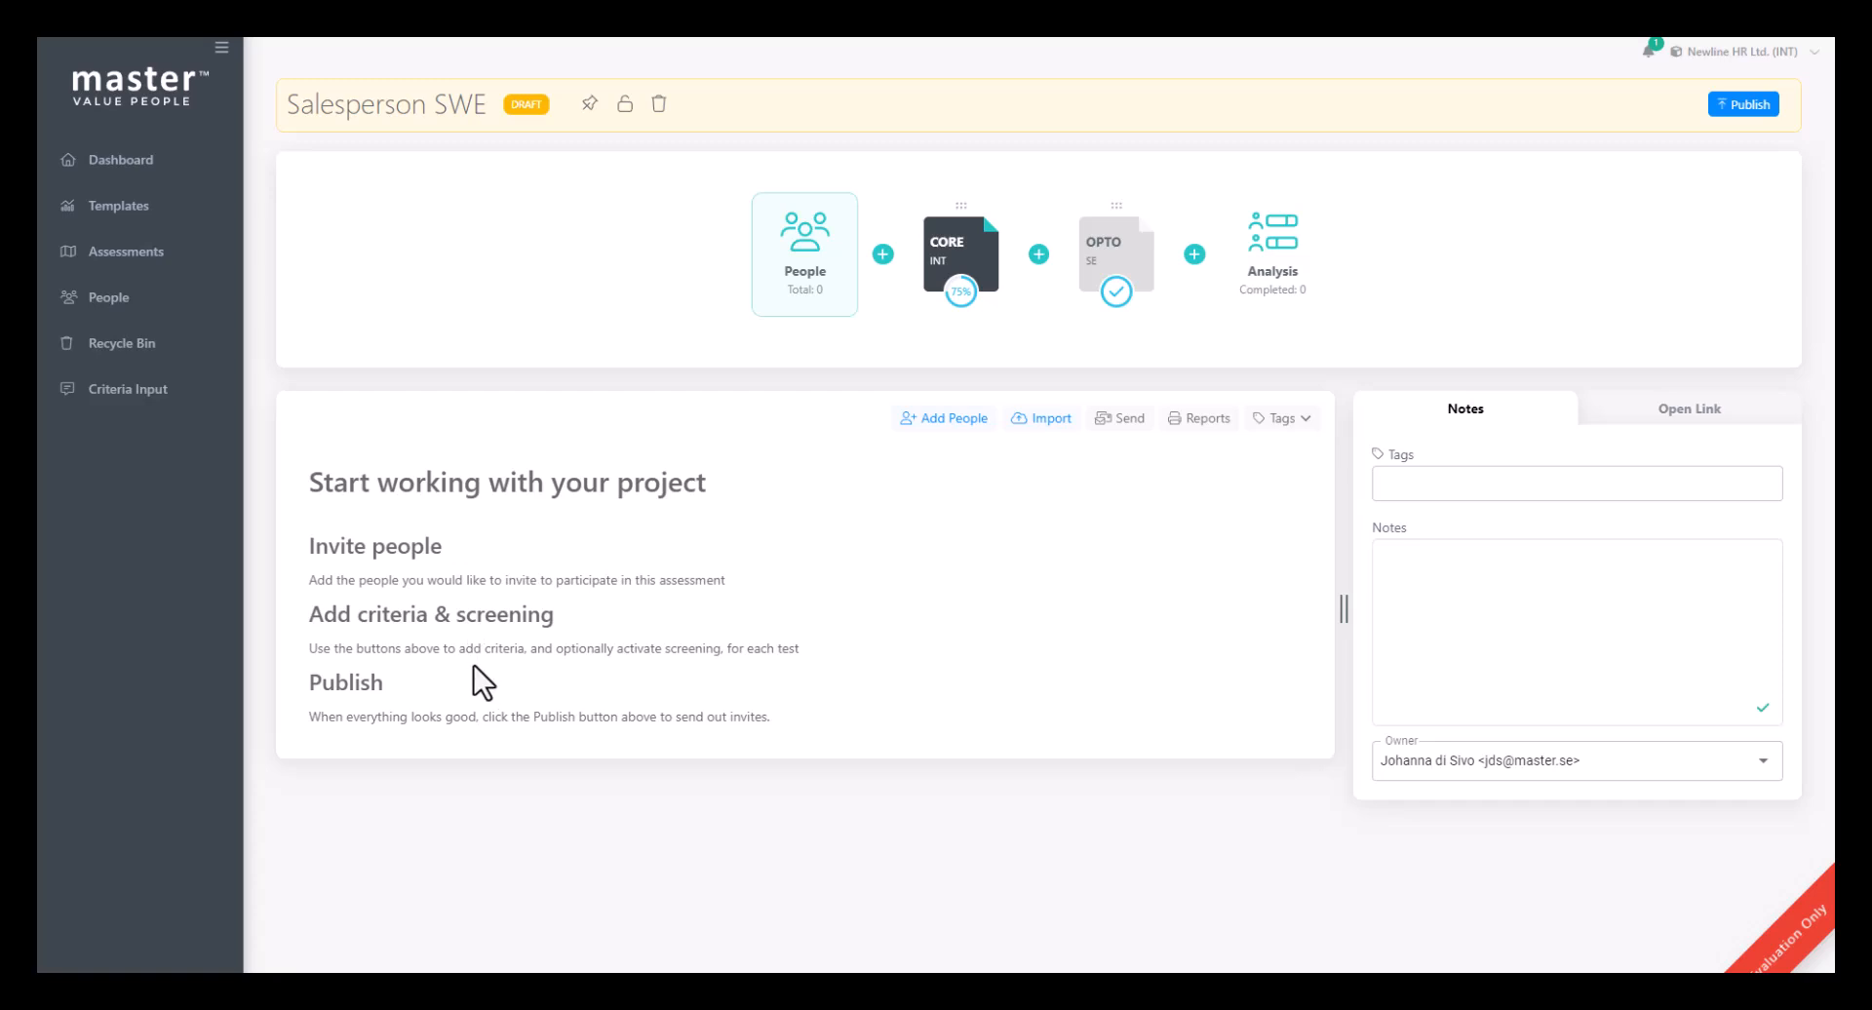
left_click(977, 257)
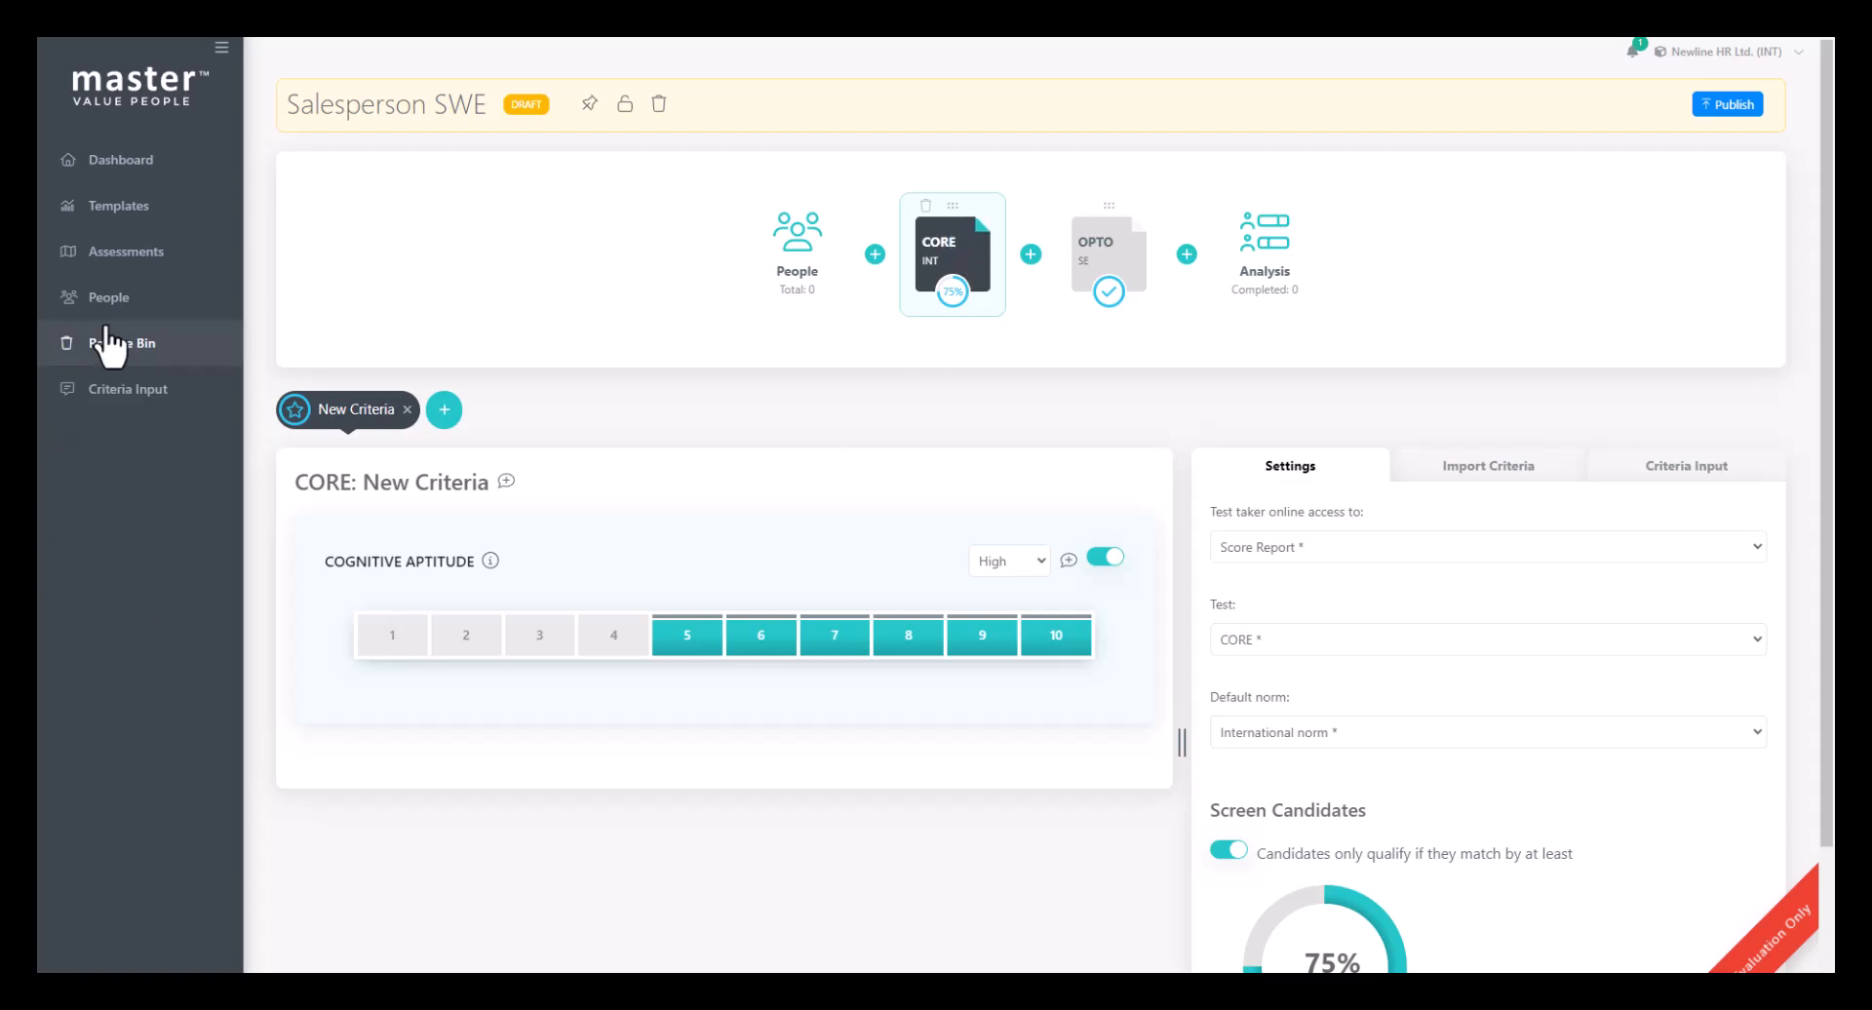
- Save the existing Team leader assessment project as a template
left_click(125, 254)
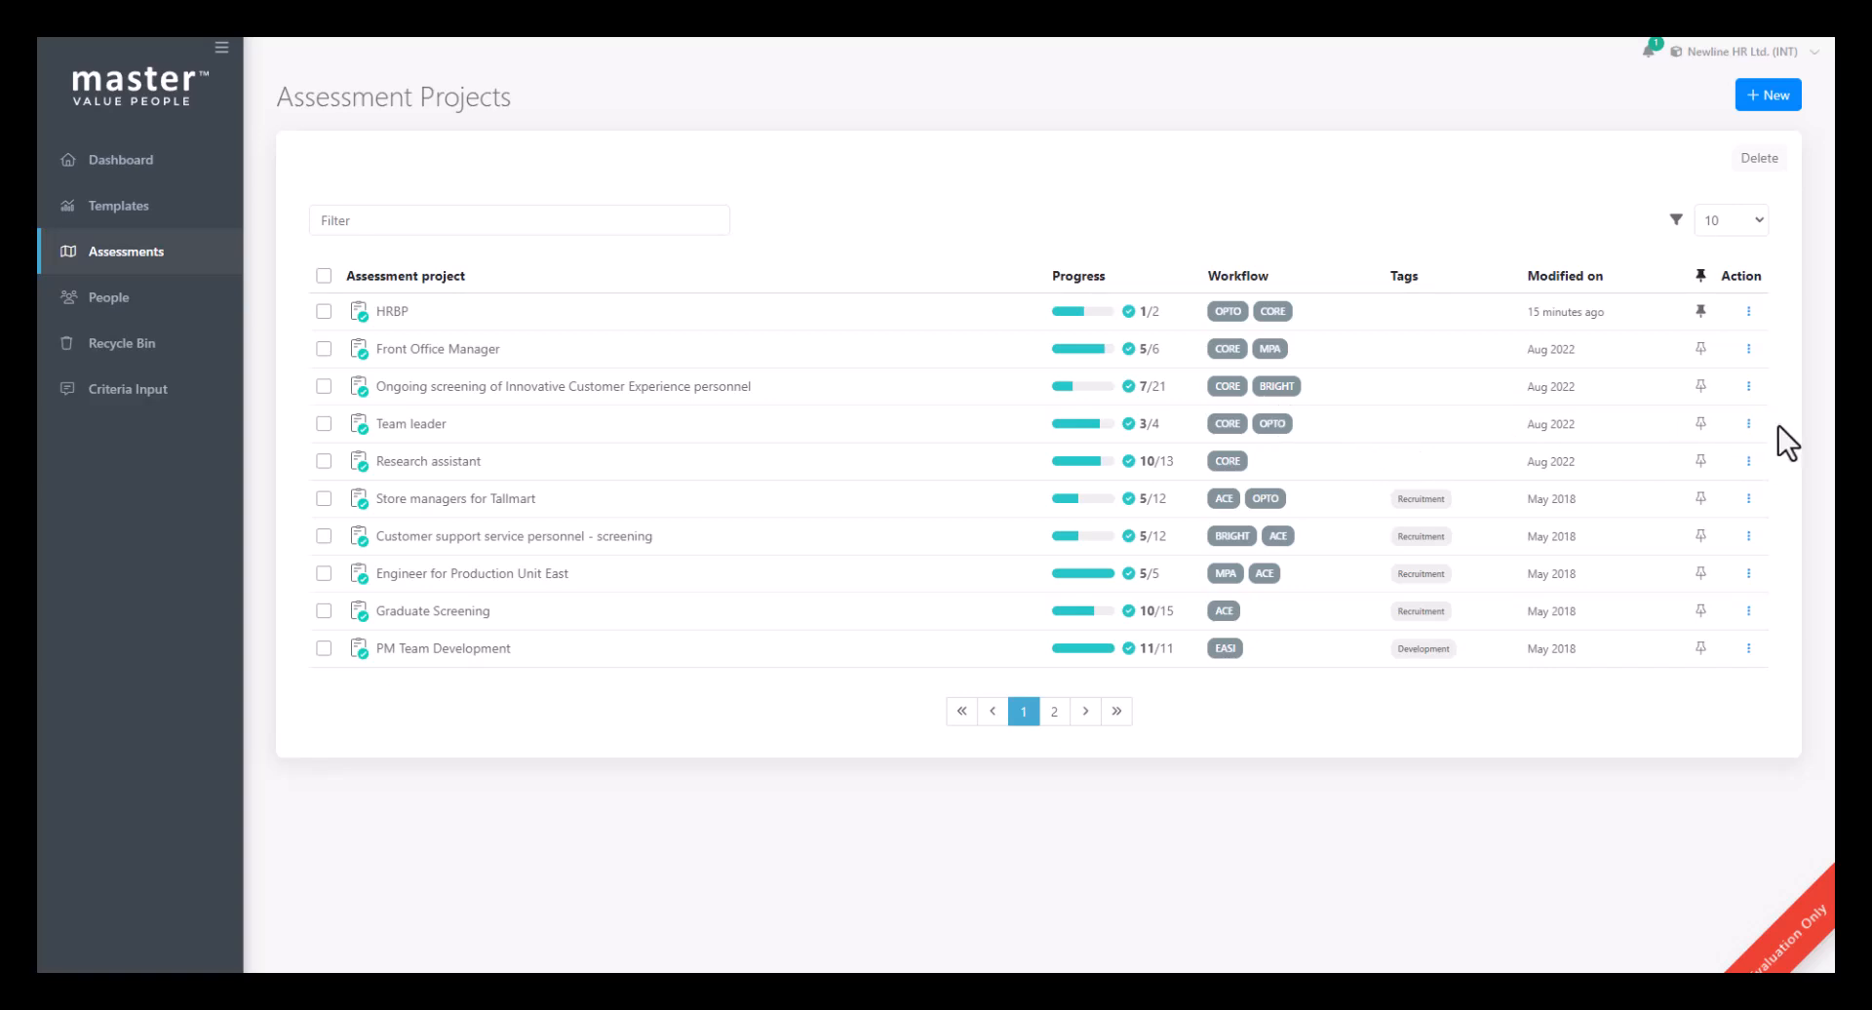
left_click(1749, 425)
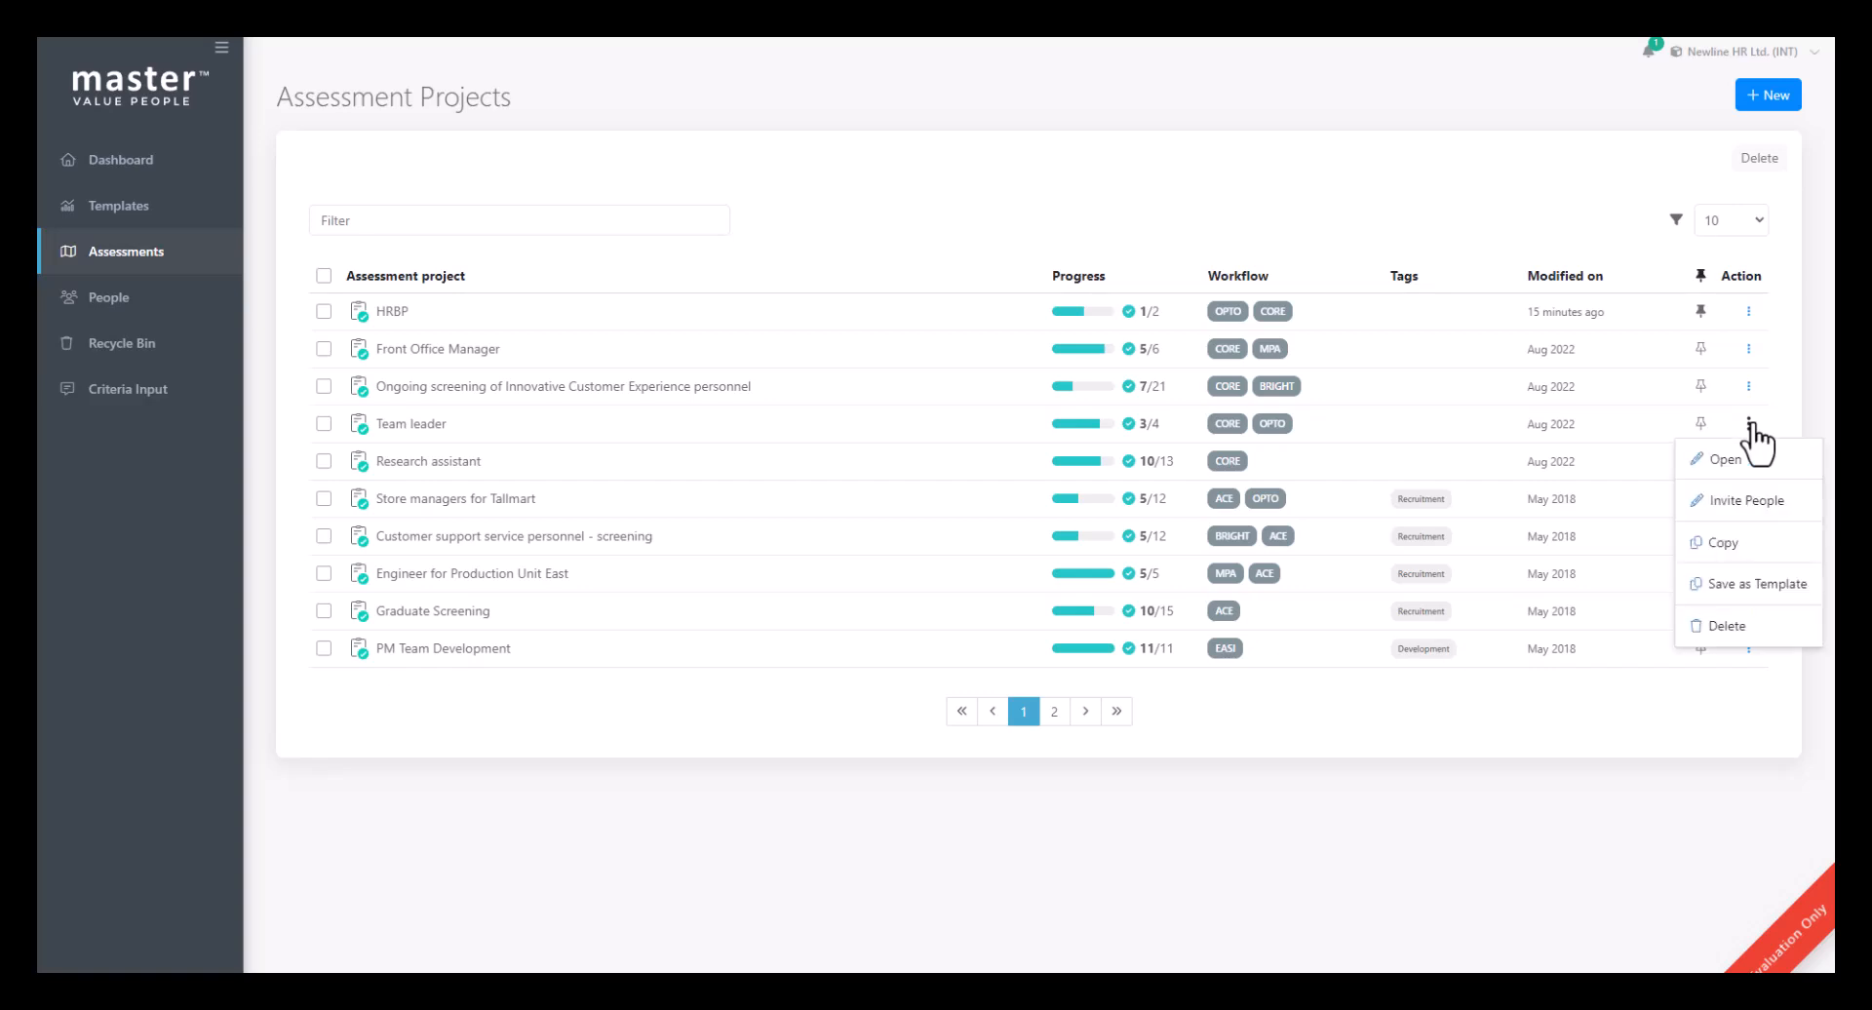
left_click(1744, 585)
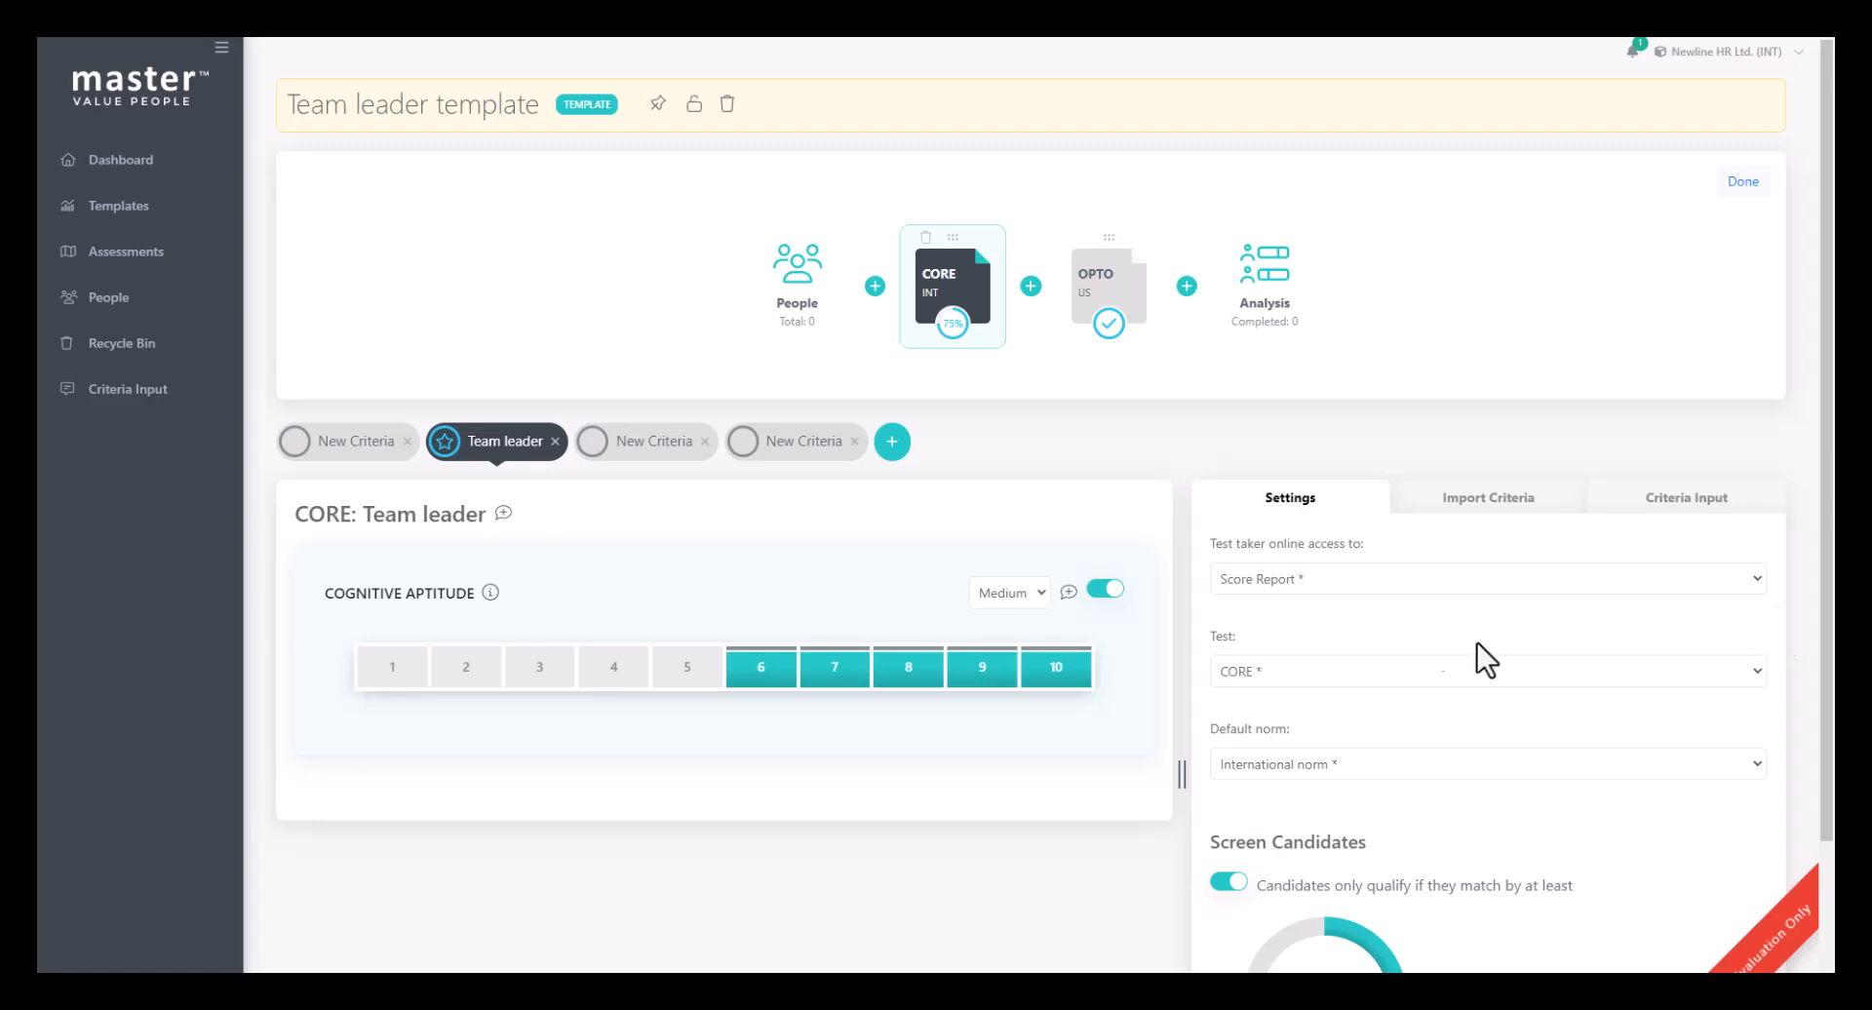
- Delete the three New Criteria sets from the Team leader template, keeping only the Team leader criteria
left_click(855, 449)
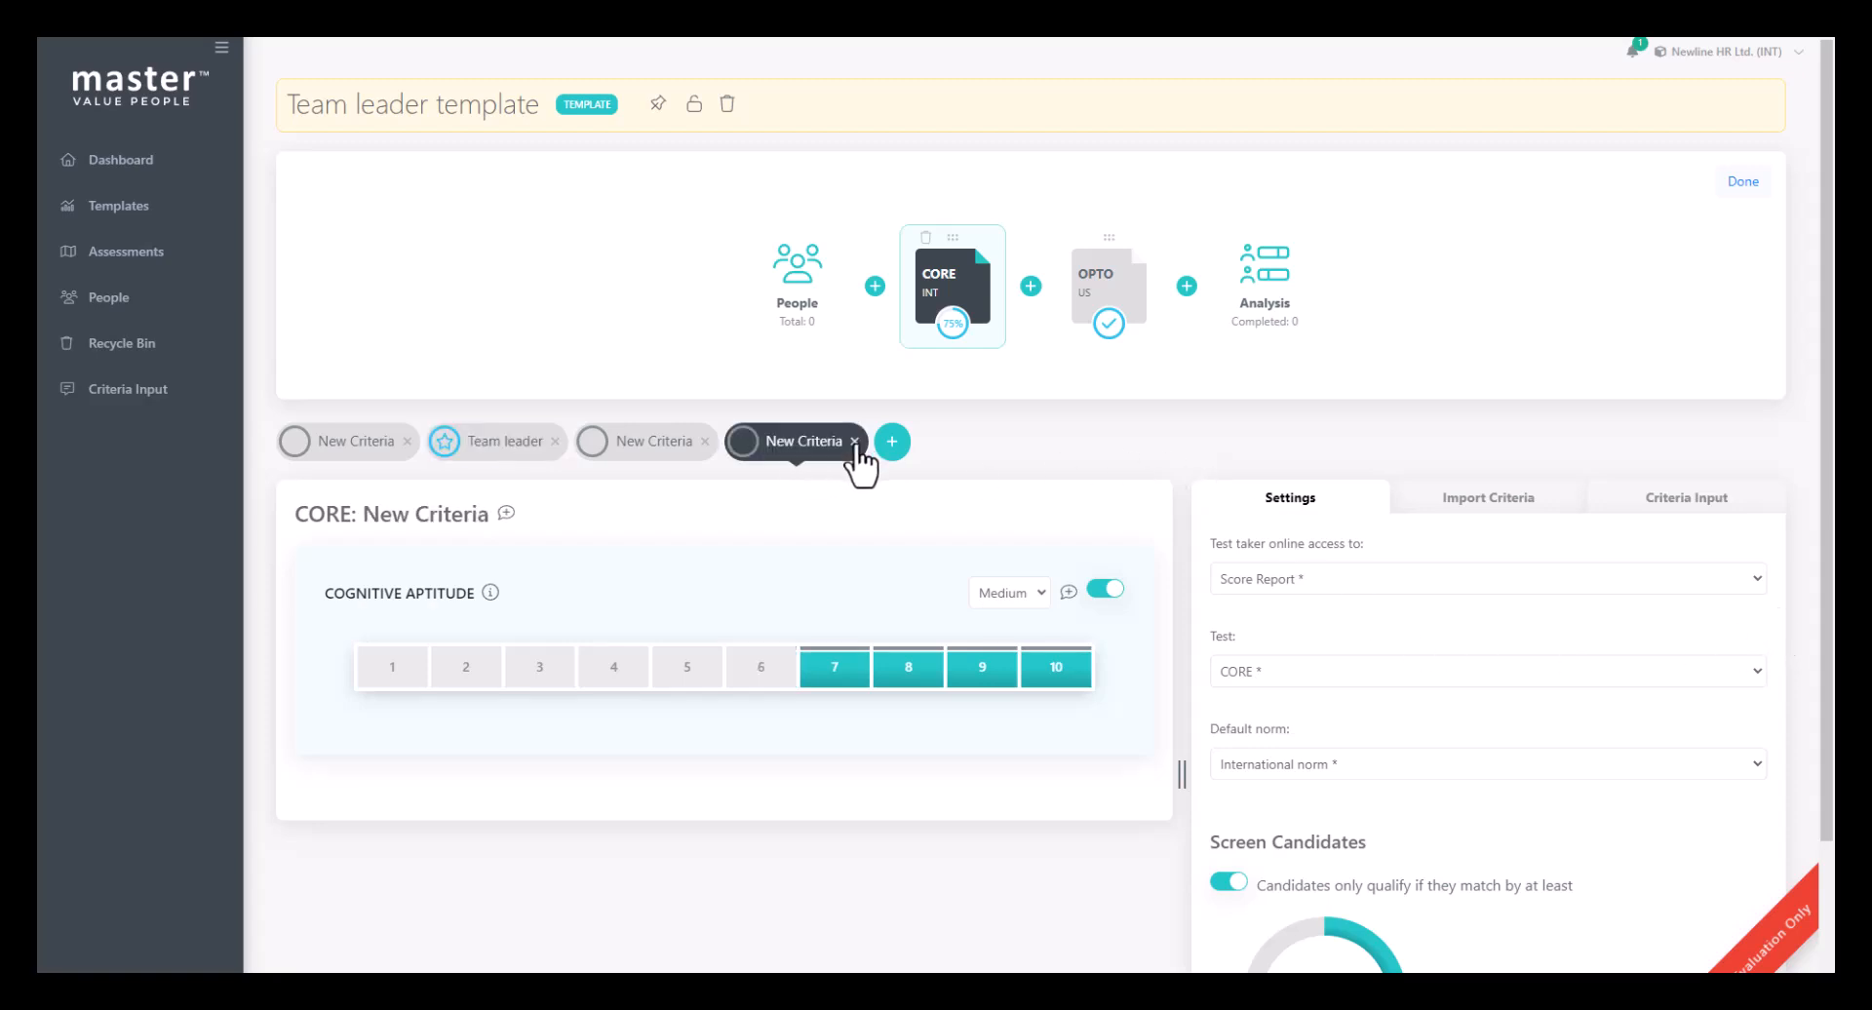
left_click(855, 442)
left_click(887, 544)
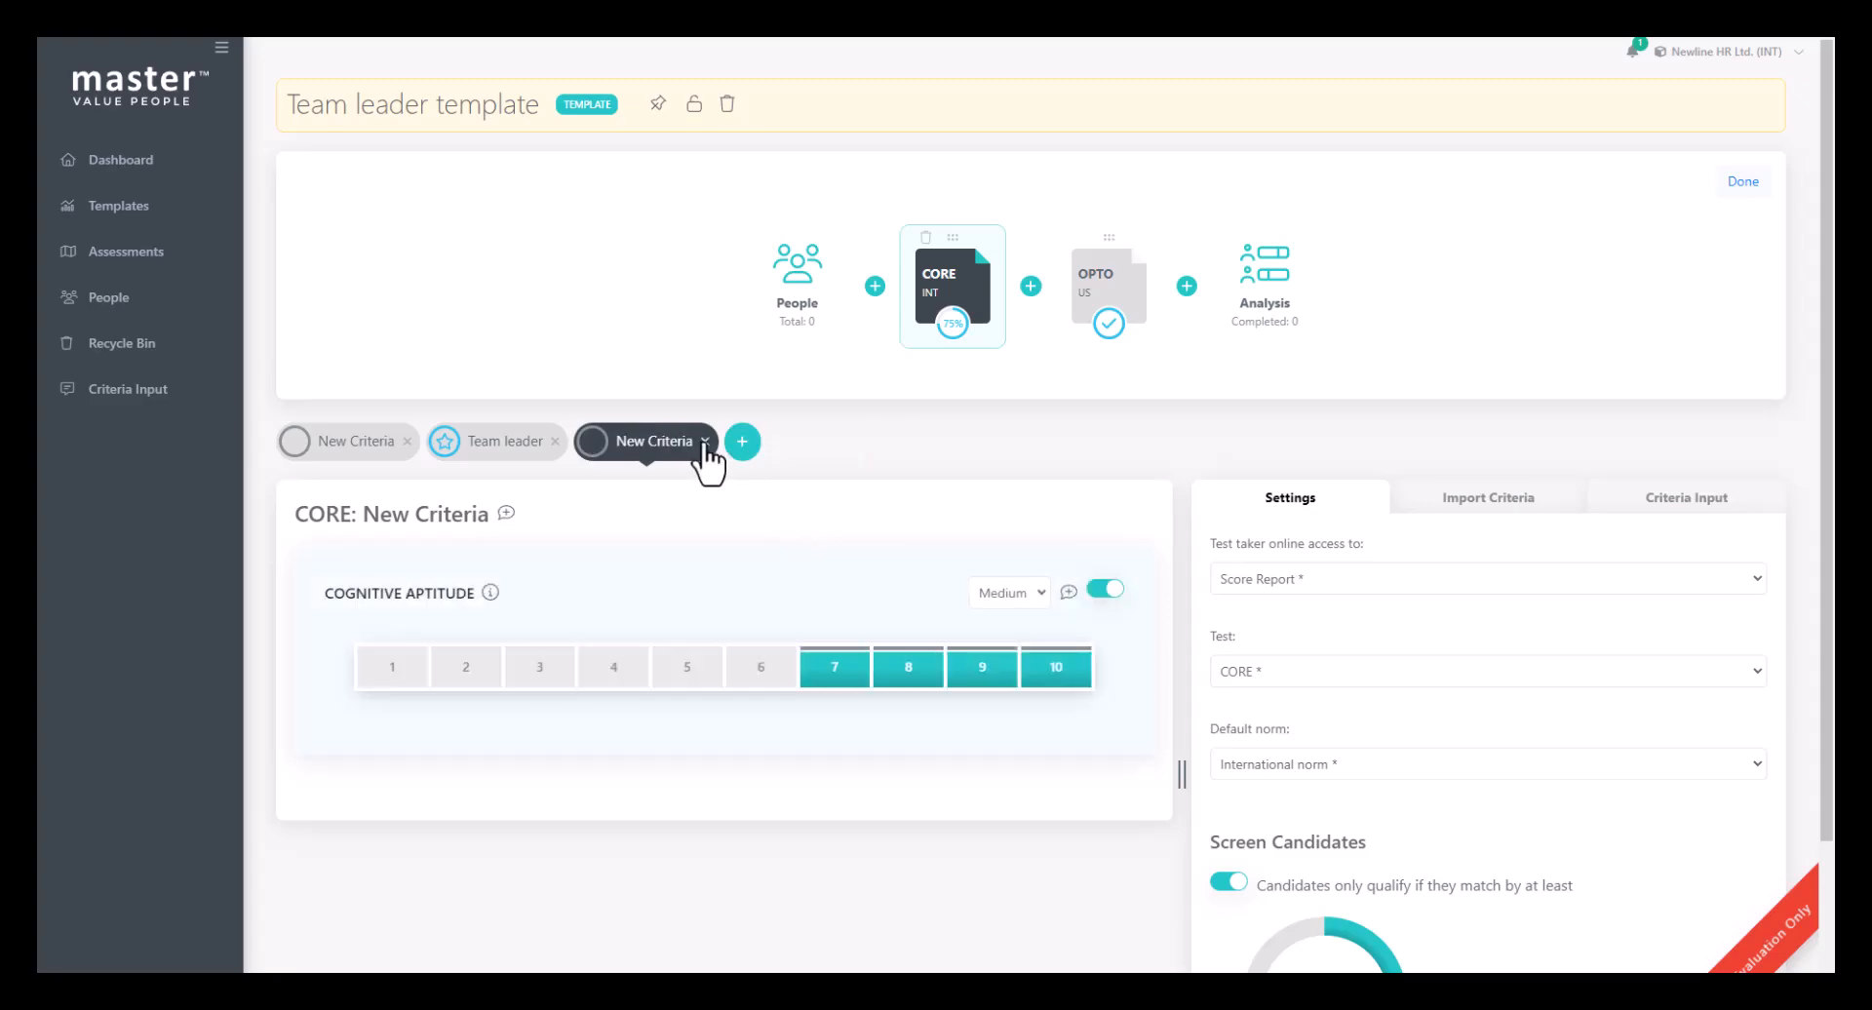
left_click(703, 442)
left_click(888, 544)
left_click(407, 442)
left_click(893, 548)
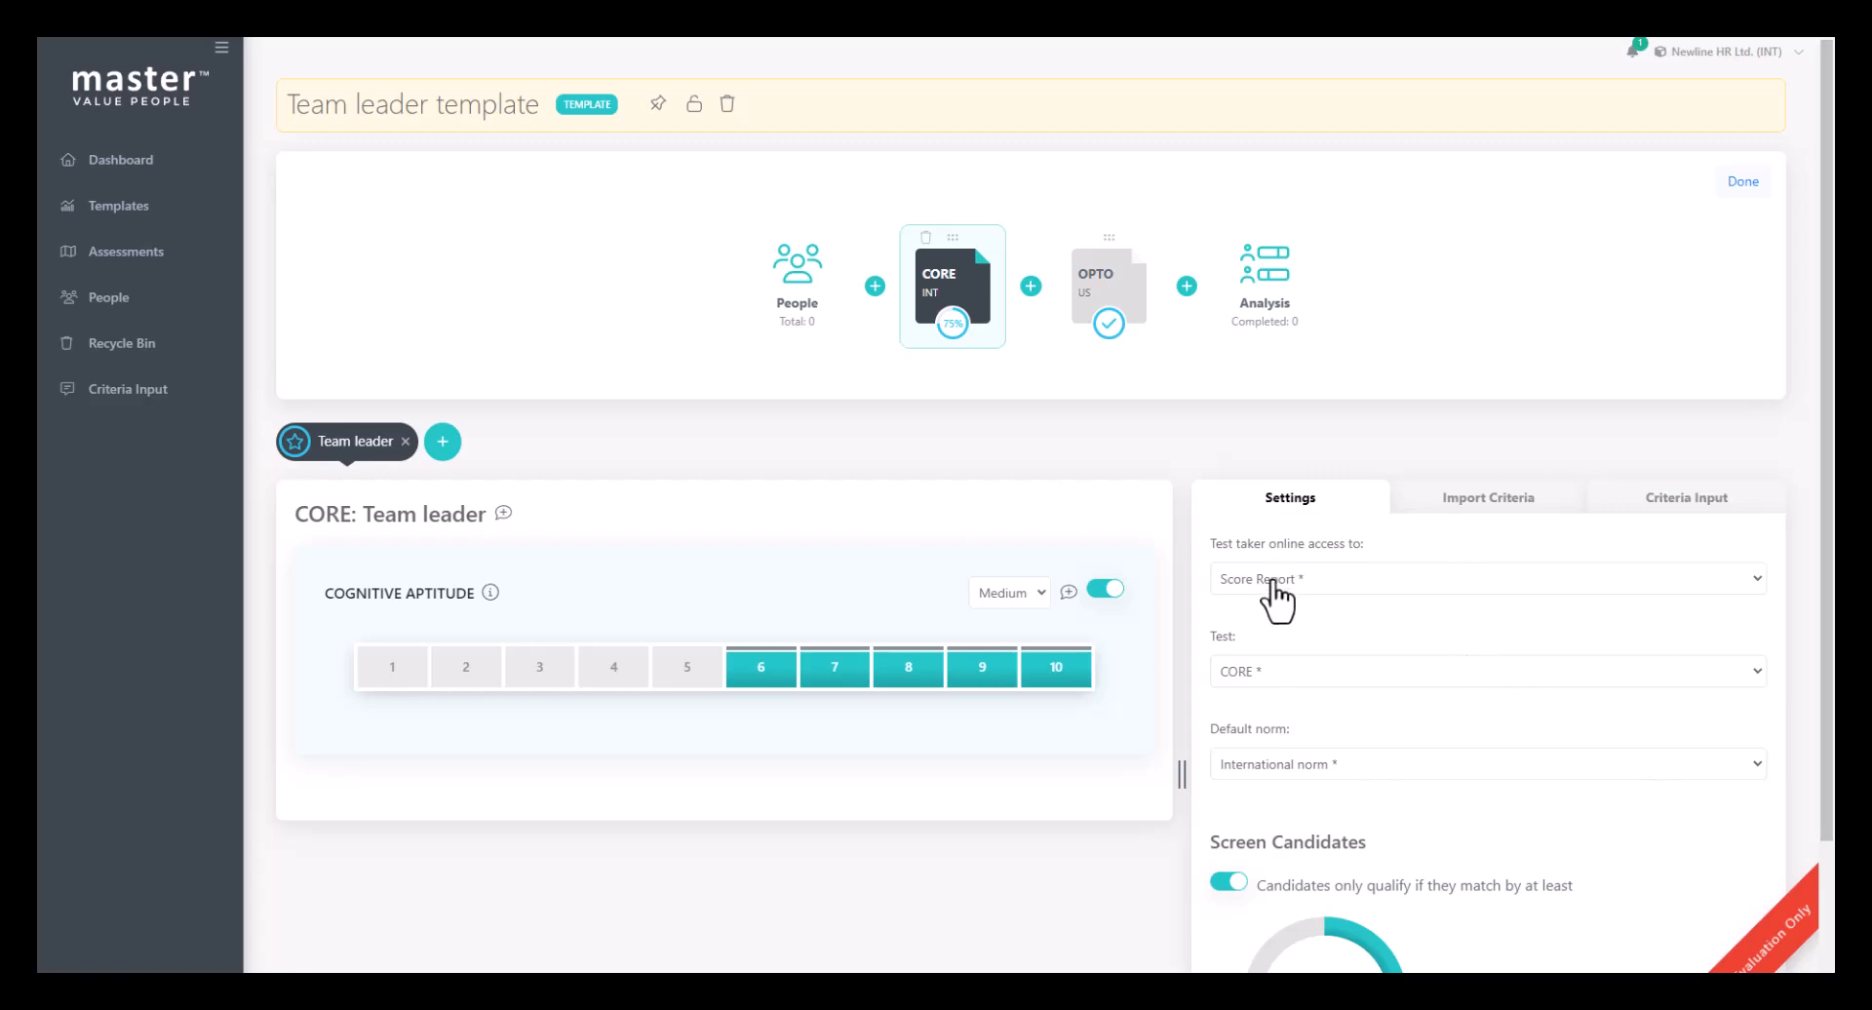
- Open the OPTO test's settings and finish editing the Team leader template
left_click(1099, 278)
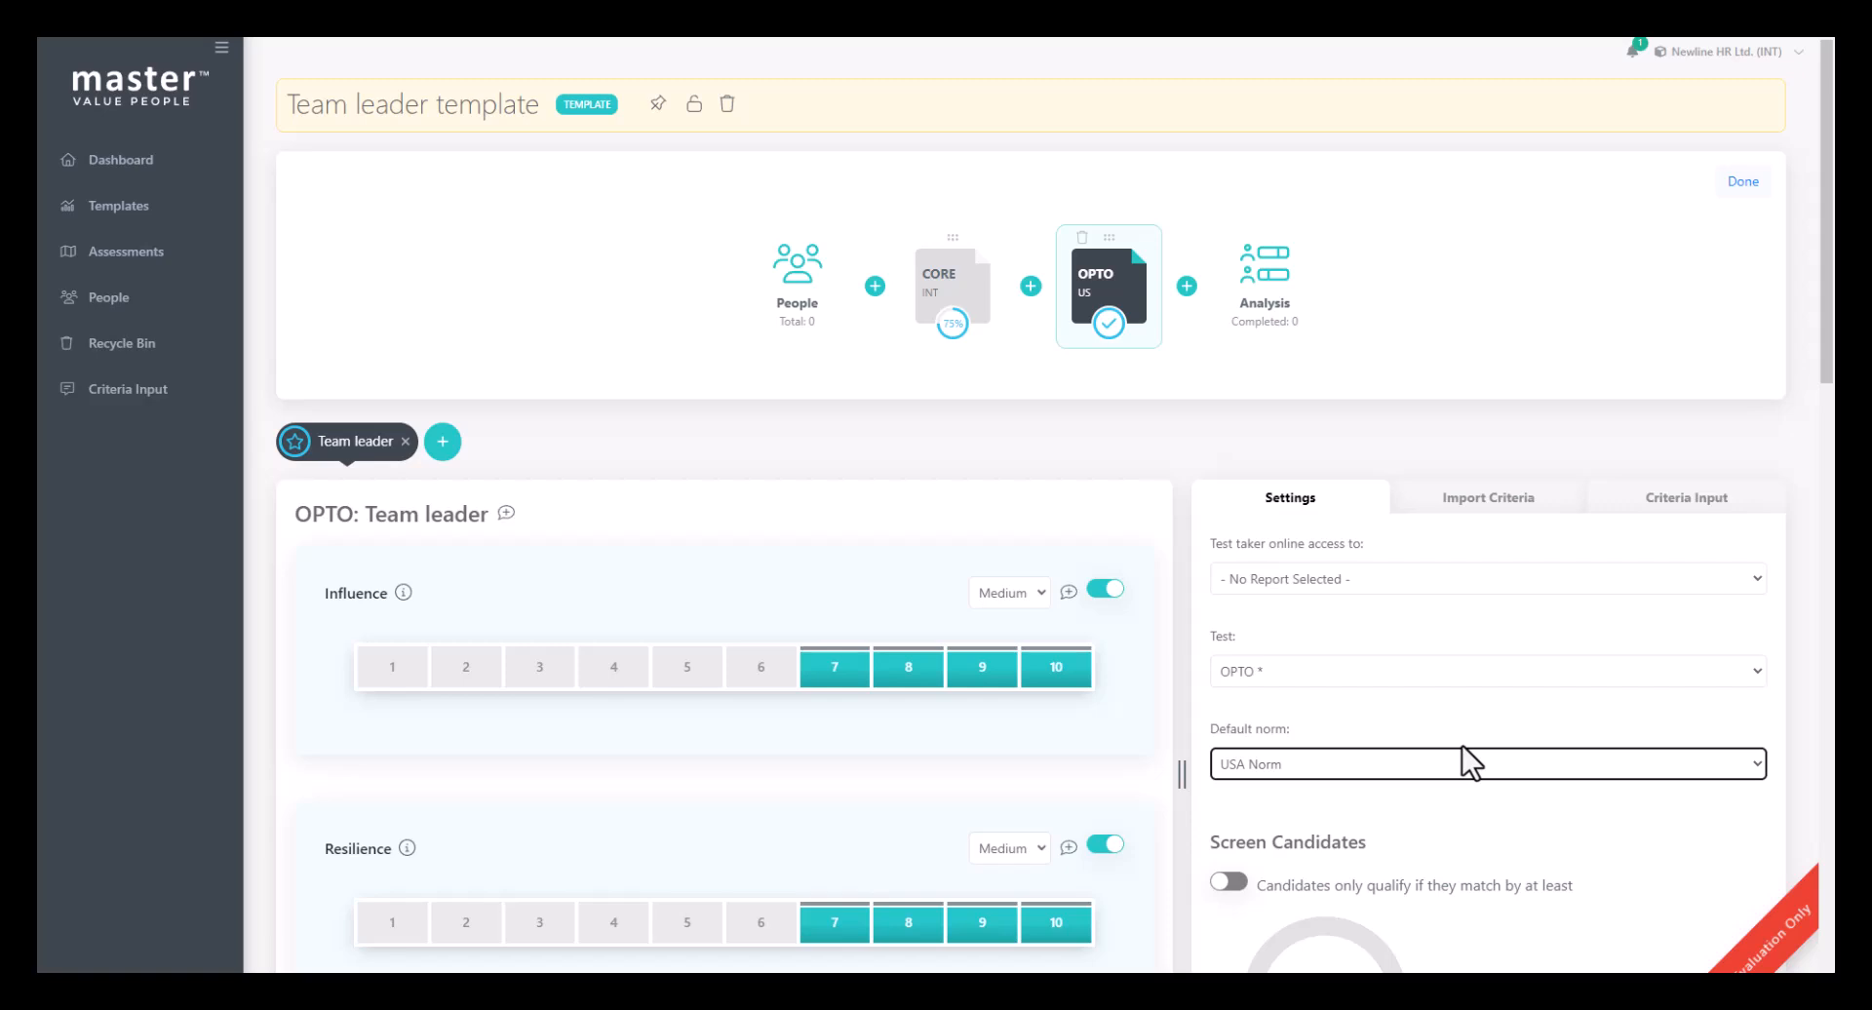
left_click(1753, 184)
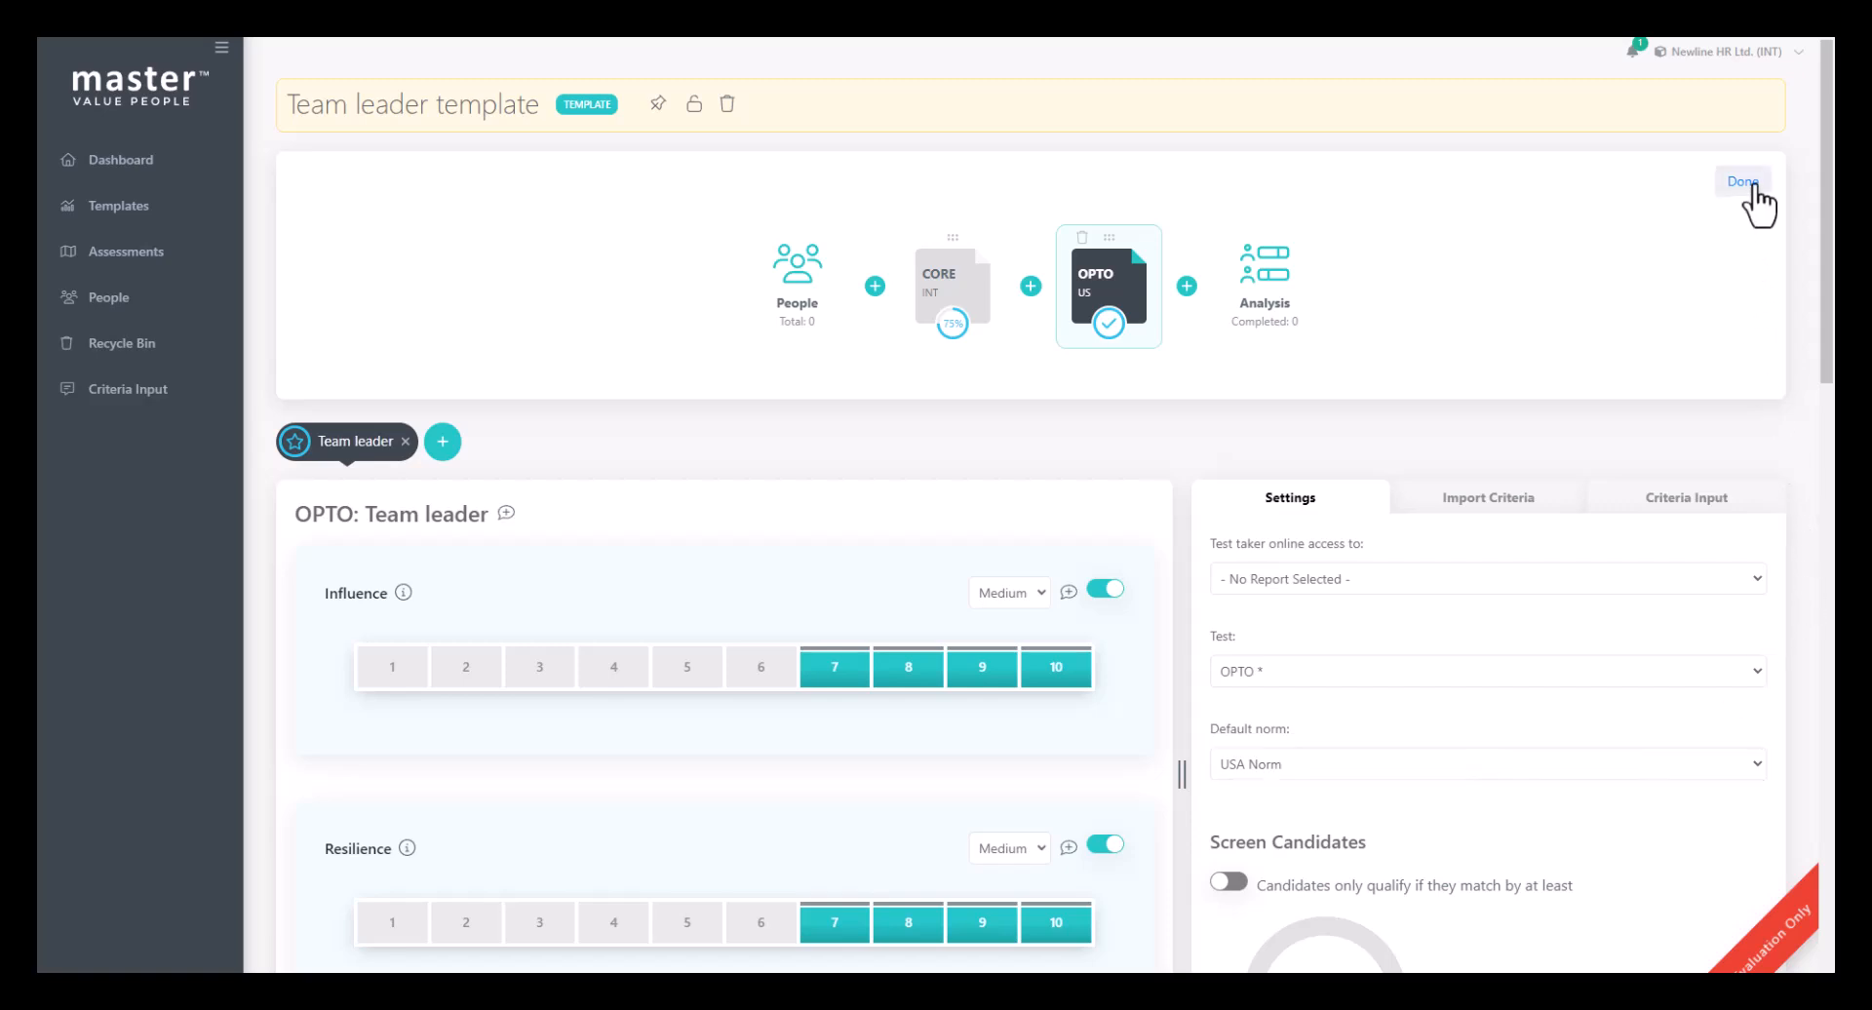